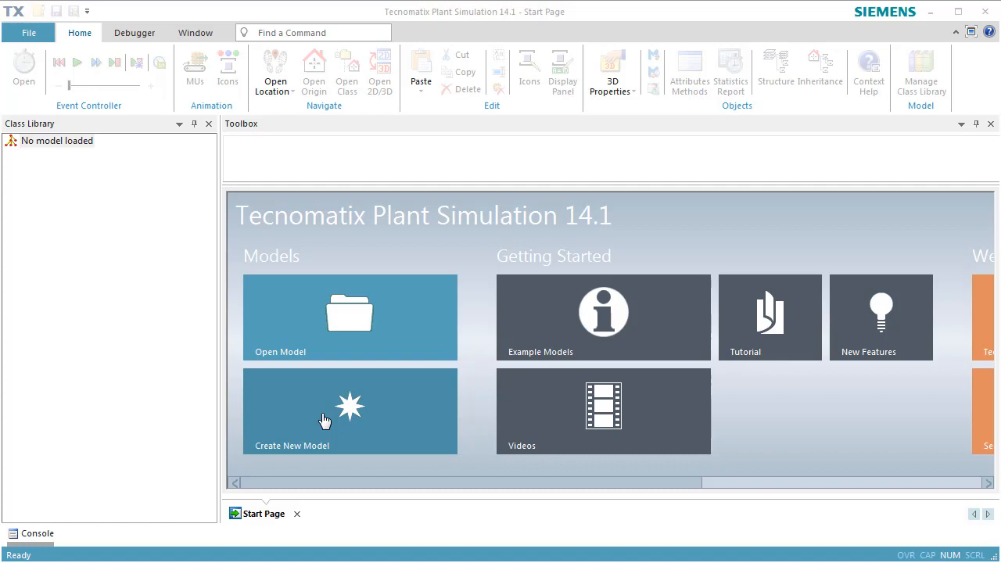
# Create a new 3D model and maximize its frame window.
pyautogui.click(325, 421)
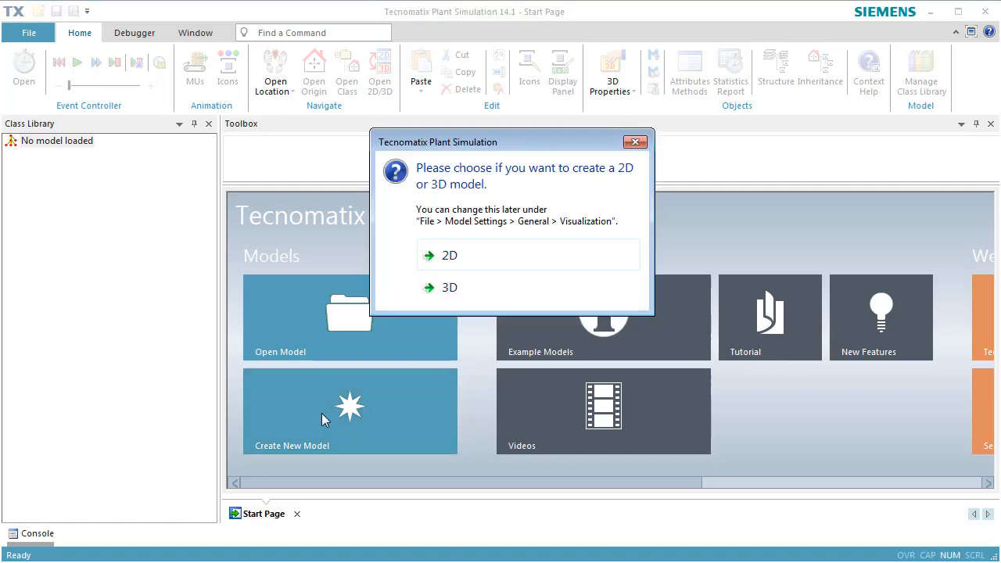
pyautogui.click(439, 289)
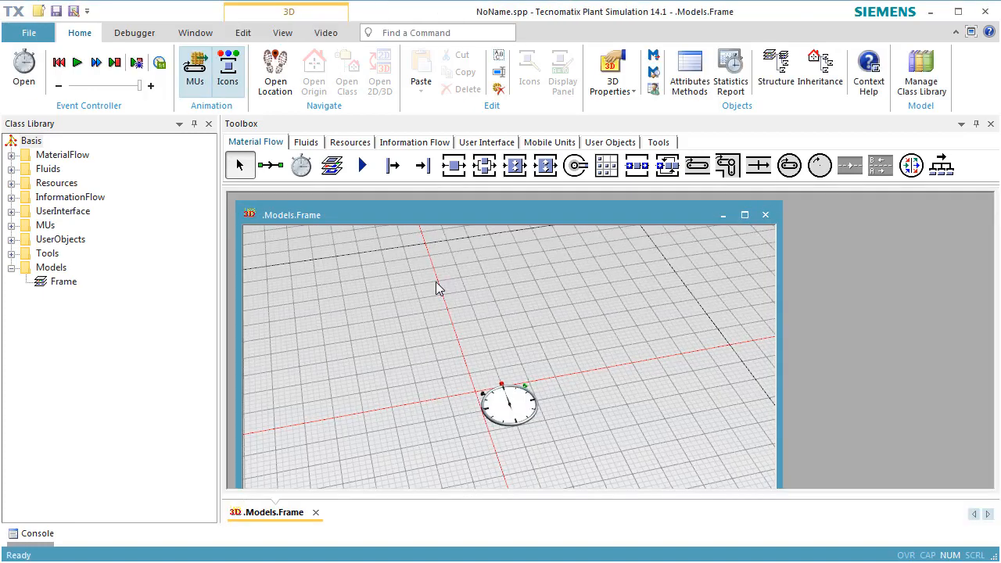
pyautogui.click(743, 217)
# Switch the frame to the planning view, with the event controller in the upper-left corner of the visible grid.
pyautogui.click(282, 33)
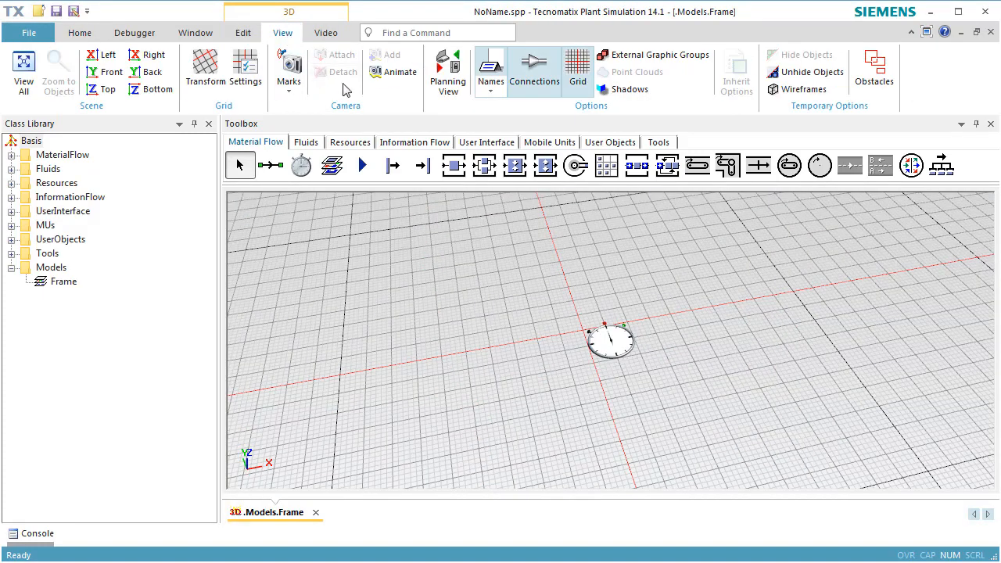
pyautogui.click(447, 86)
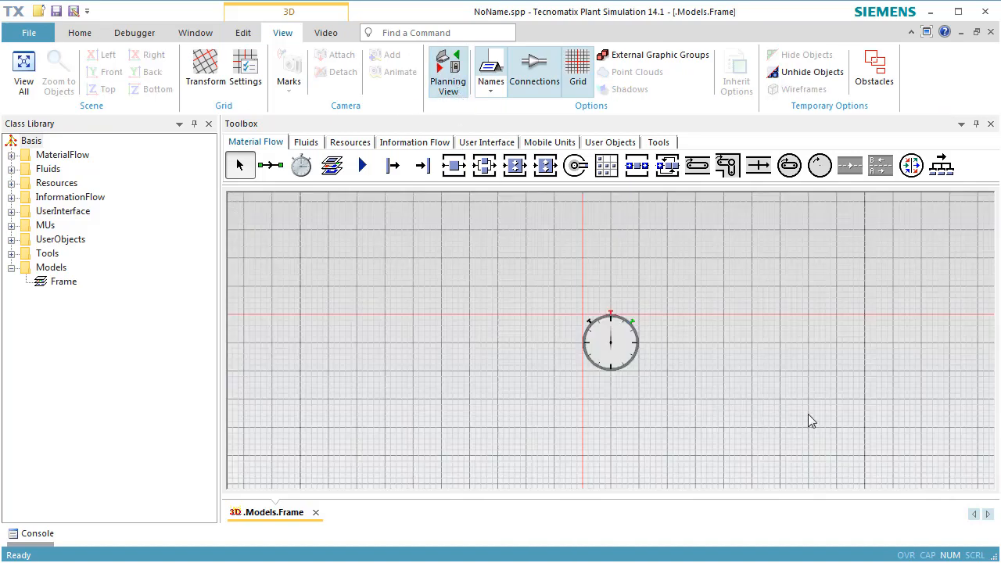
pyautogui.moveTo(809, 416); pyautogui.dragTo(462, 300)
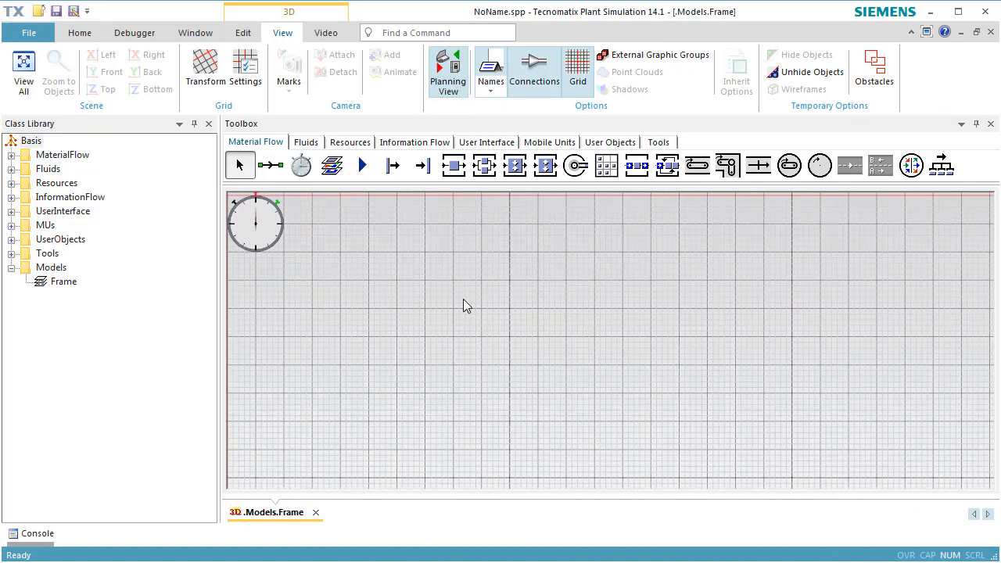
# Insert a source with a station directly to its right, and a second station far to the right with an adjoining drain.
pyautogui.click(392, 165)
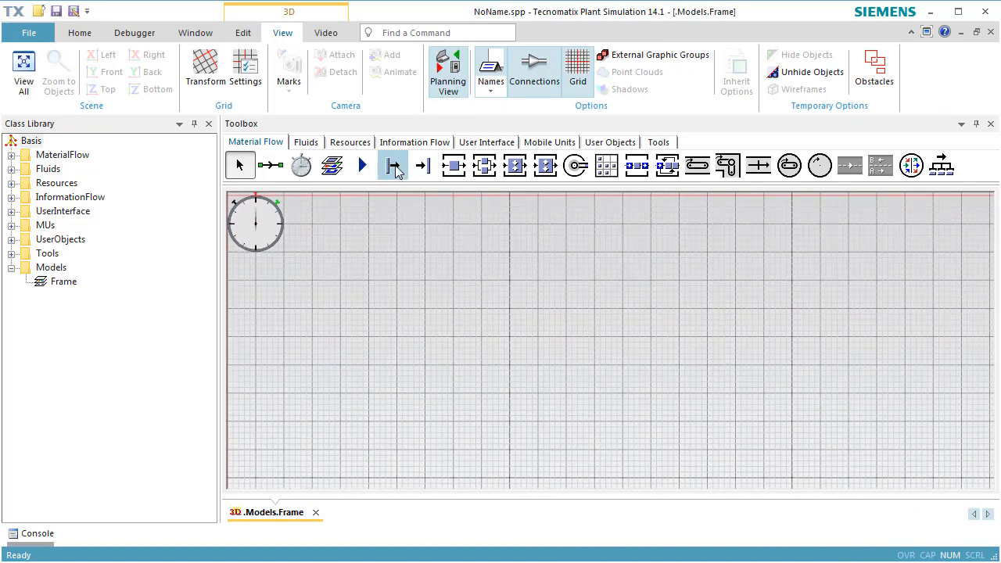
pyautogui.click(243, 365)
pyautogui.click(454, 165)
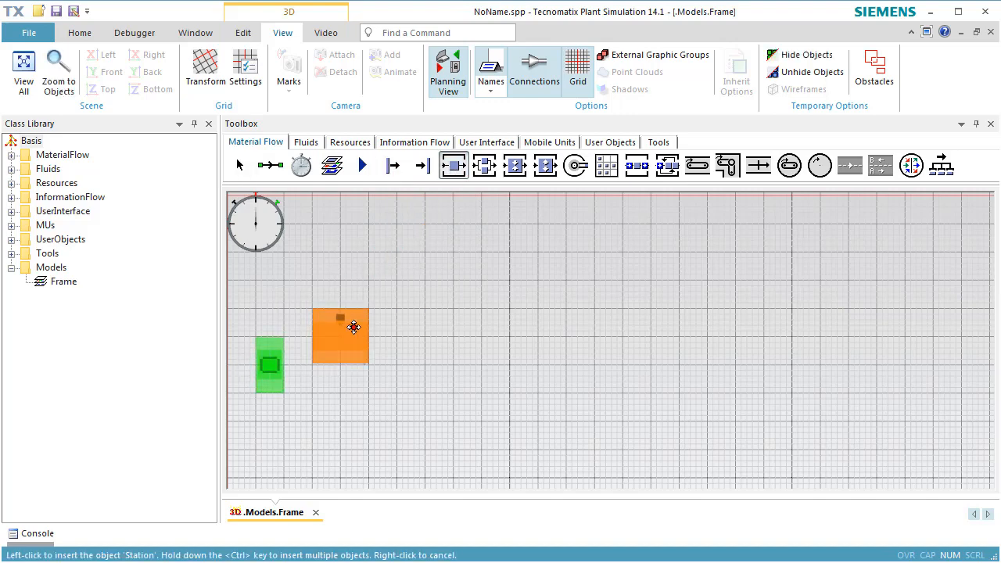
pyautogui.click(314, 363)
pyautogui.click(454, 165)
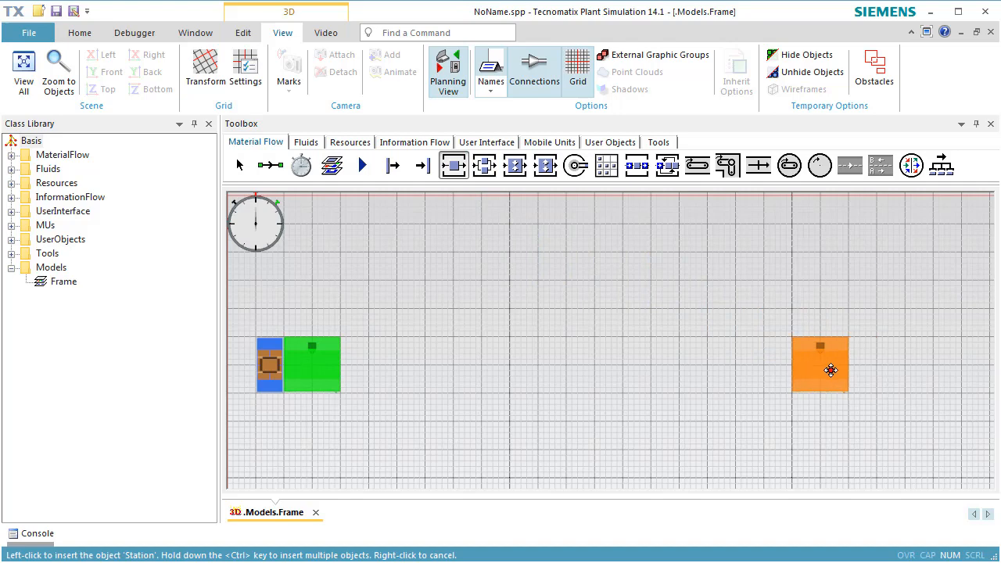
pyautogui.click(817, 370)
pyautogui.click(428, 172)
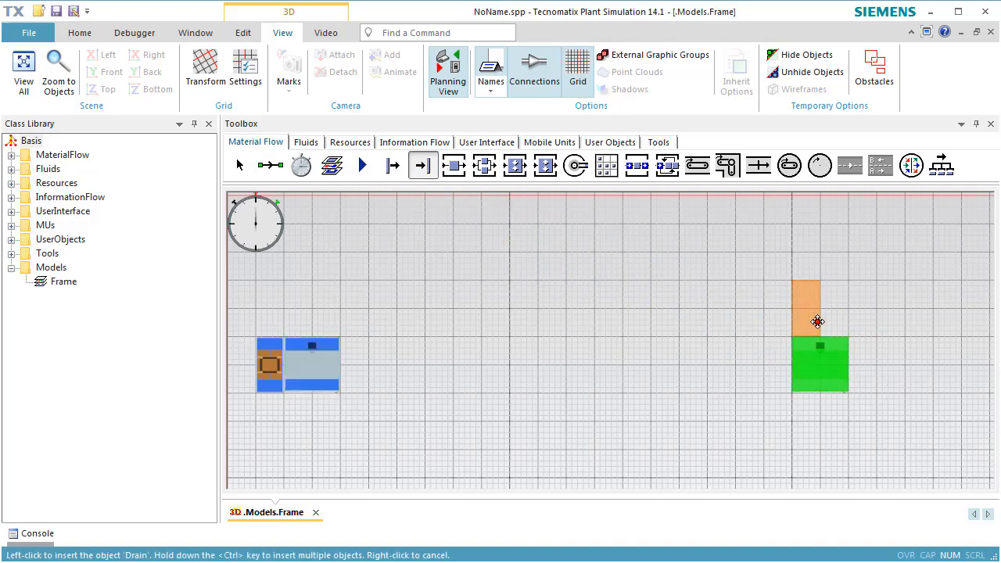
pyautogui.click(873, 380)
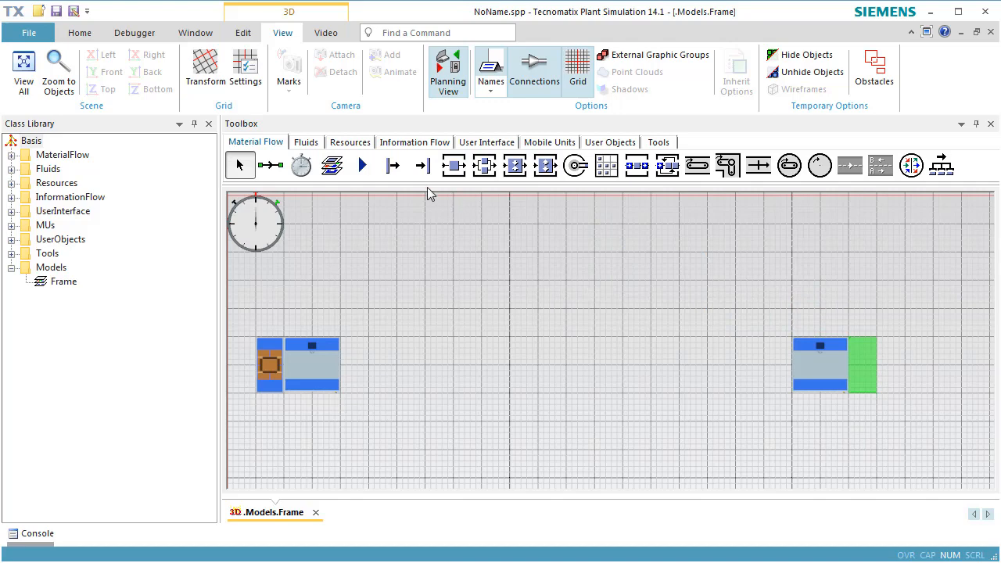
# Place four workplaces: below and to the right of the first station, and to the left of and below the second station.
pyautogui.click(348, 143)
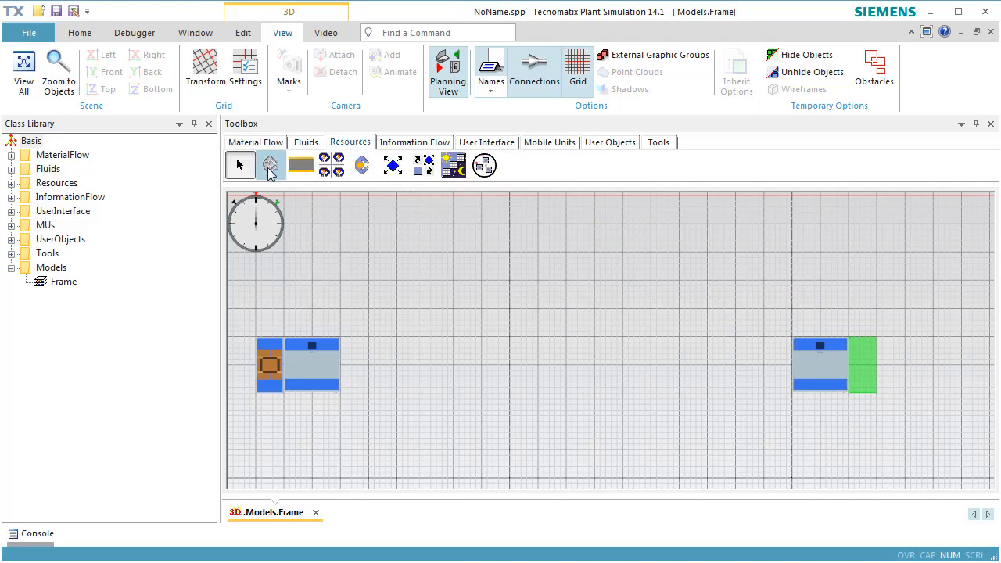
pyautogui.click(271, 166)
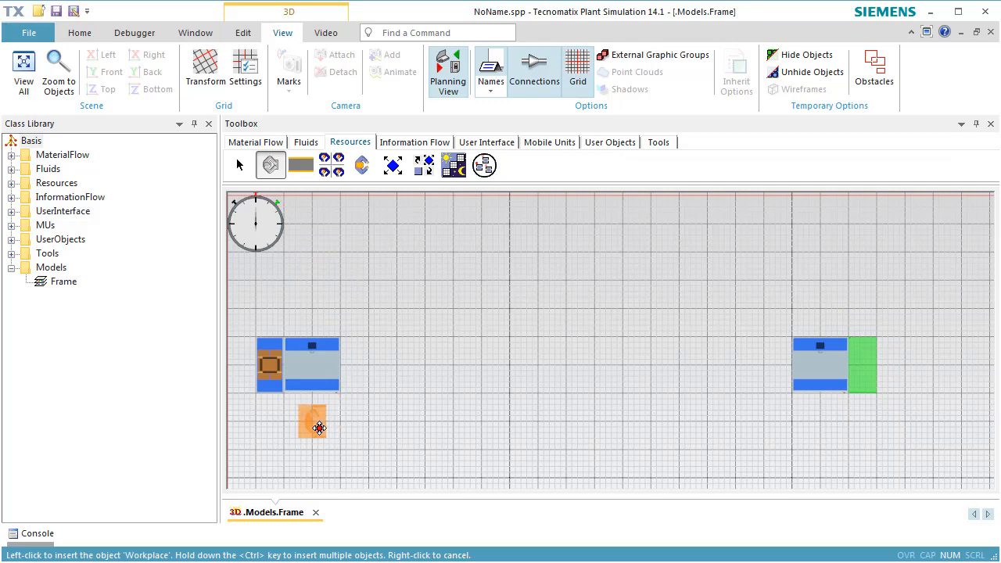
pyautogui.keyDown('ctrl'); pyautogui.click(313, 413); pyautogui.keyUp('ctrl')
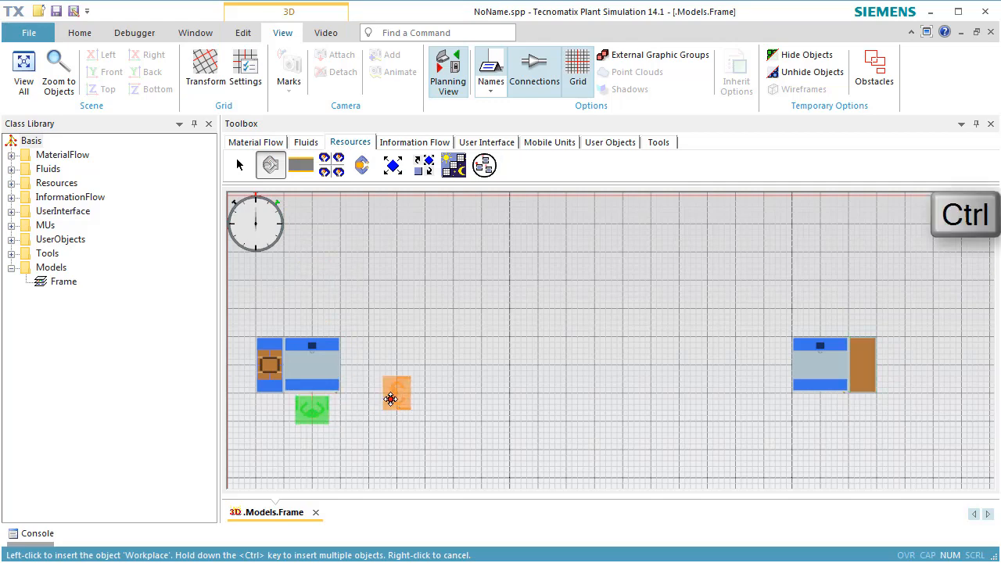
pyautogui.keyDown('ctrl'); pyautogui.click(353, 364); pyautogui.keyUp('ctrl')
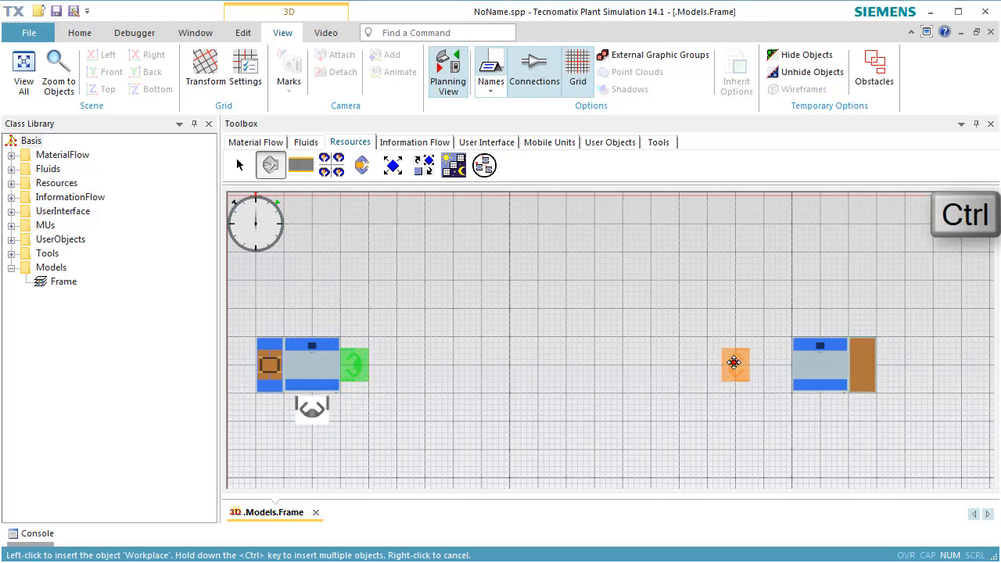
pyautogui.keyDown('ctrl'); pyautogui.click(777, 364); pyautogui.keyUp('ctrl')
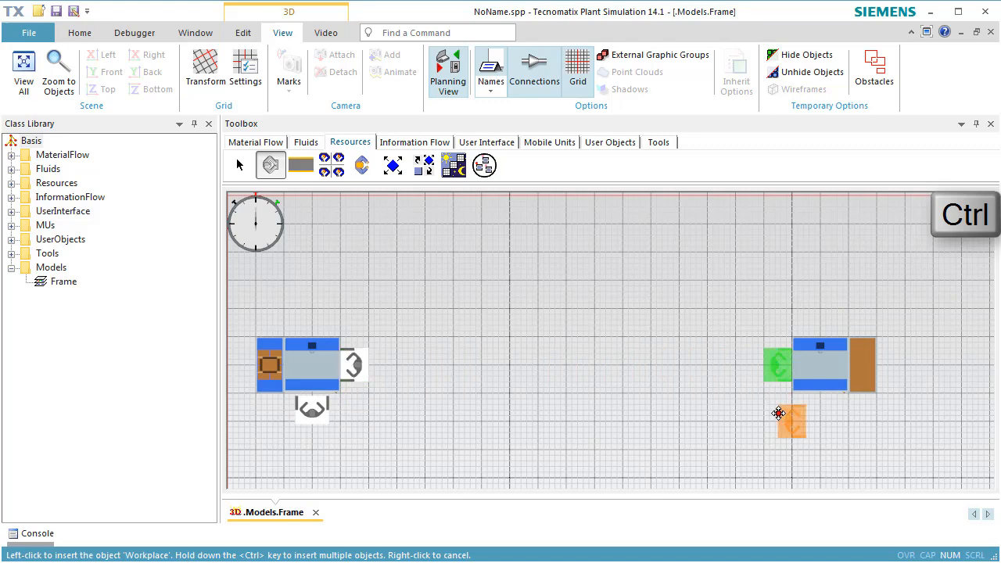
pyautogui.keyDown('ctrl'); pyautogui.click(819, 407); pyautogui.keyUp('ctrl')
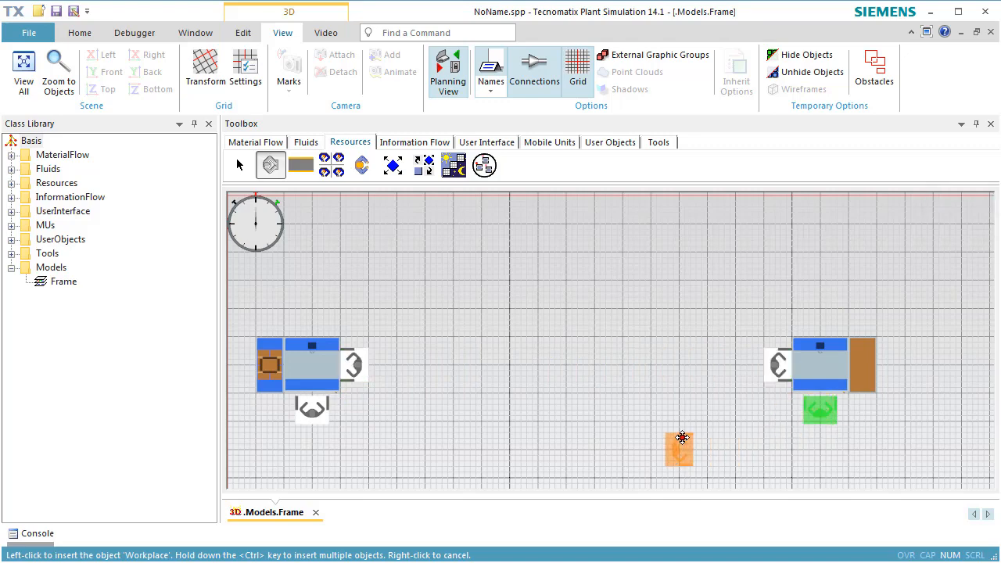
pyautogui.rightClick(598, 448)
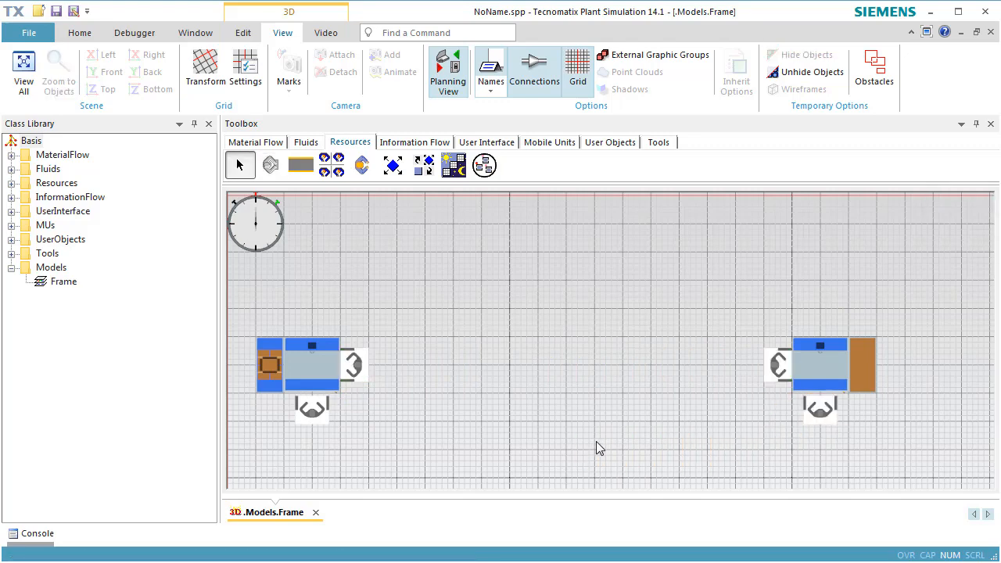
# Insert a WorkerPool above the production line and a Broker to its right.
pyautogui.click(331, 165)
pyautogui.click(454, 224)
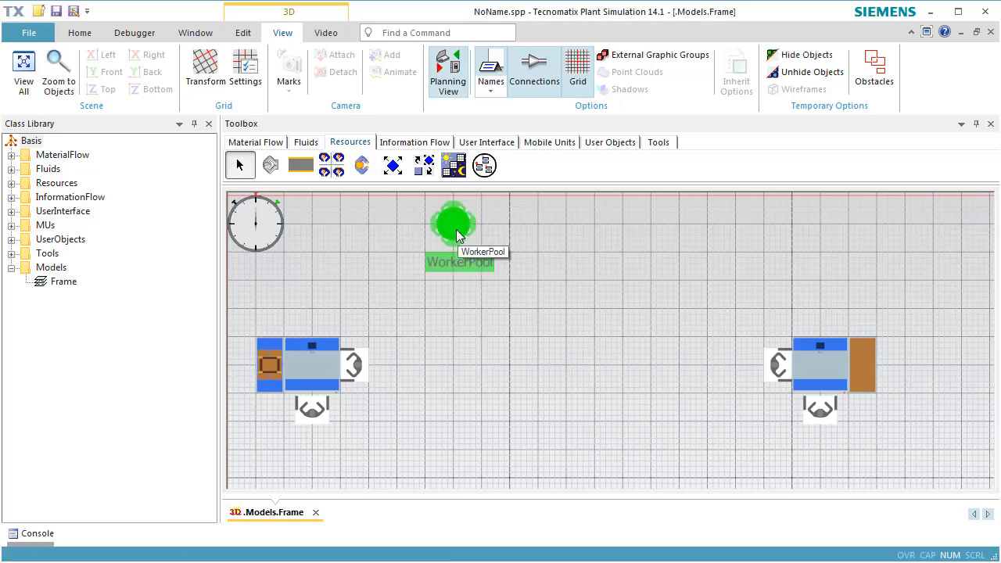
pyautogui.click(422, 171)
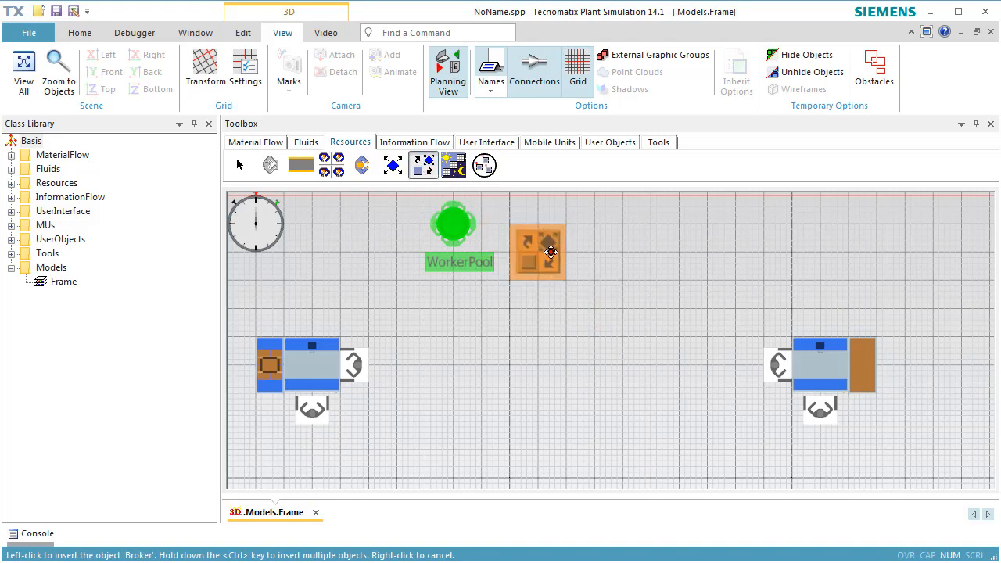
pyautogui.click(561, 237)
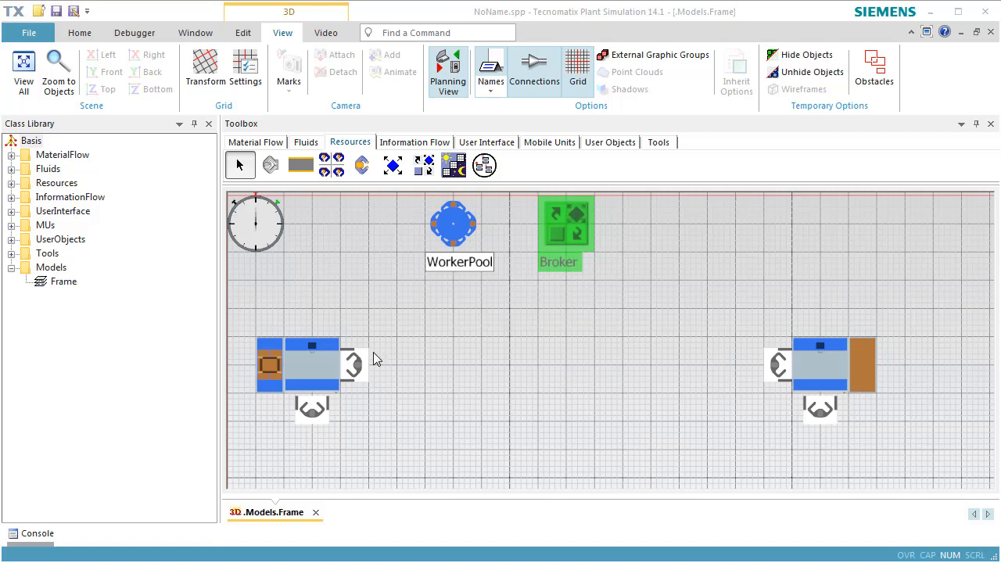
# Activate the processing importer of the first station, next to the source.
pyautogui.doubleClick(314, 371)
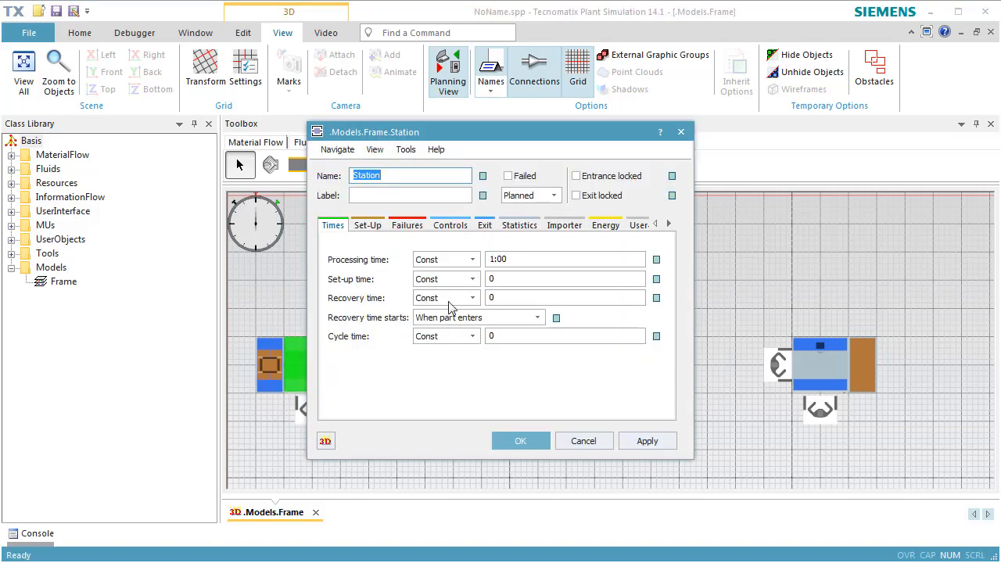
pyautogui.click(560, 229)
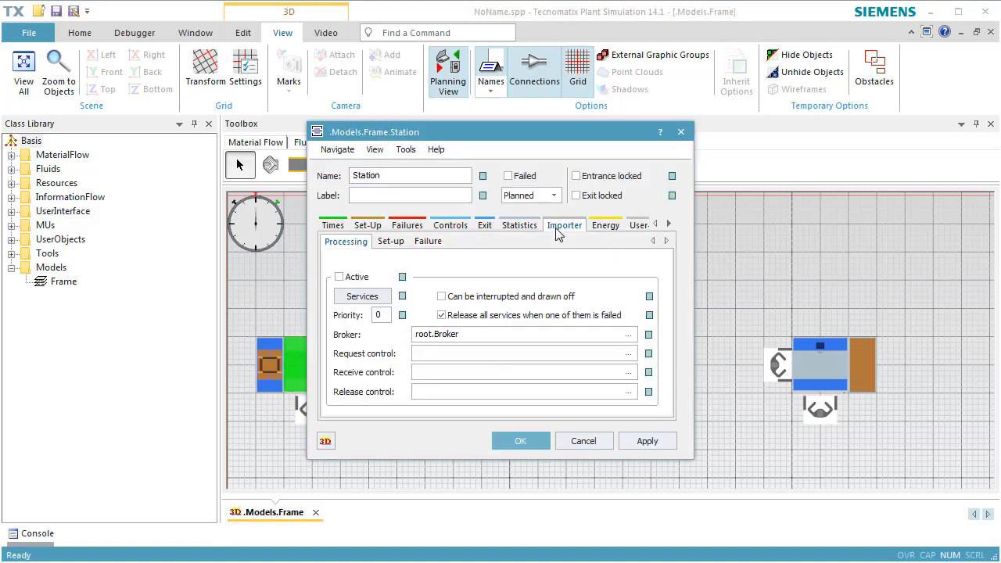
pyautogui.click(362, 283)
# Set the first station's exit strategy to Carry Part Away and apply it.
pyautogui.click(484, 226)
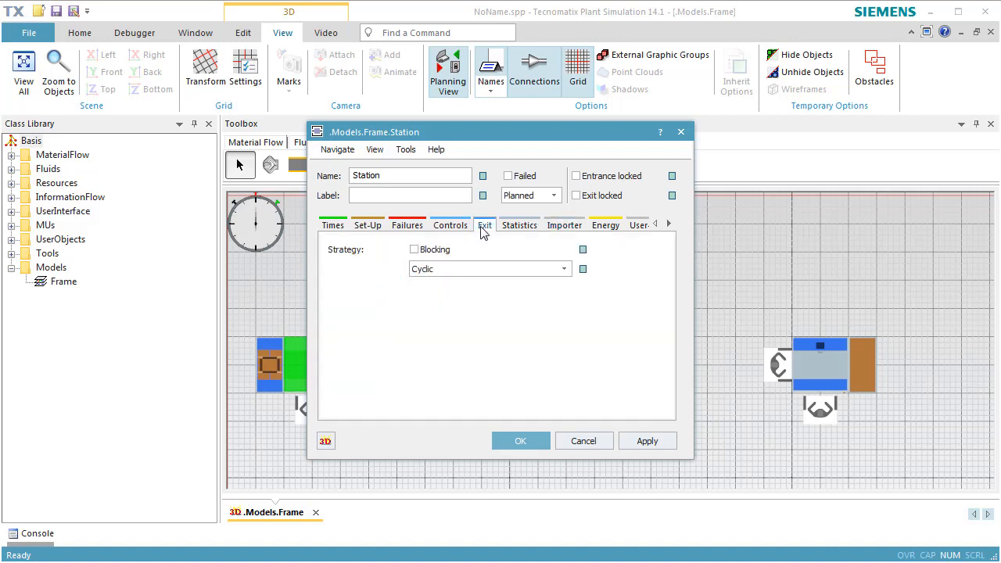
pyautogui.click(448, 269)
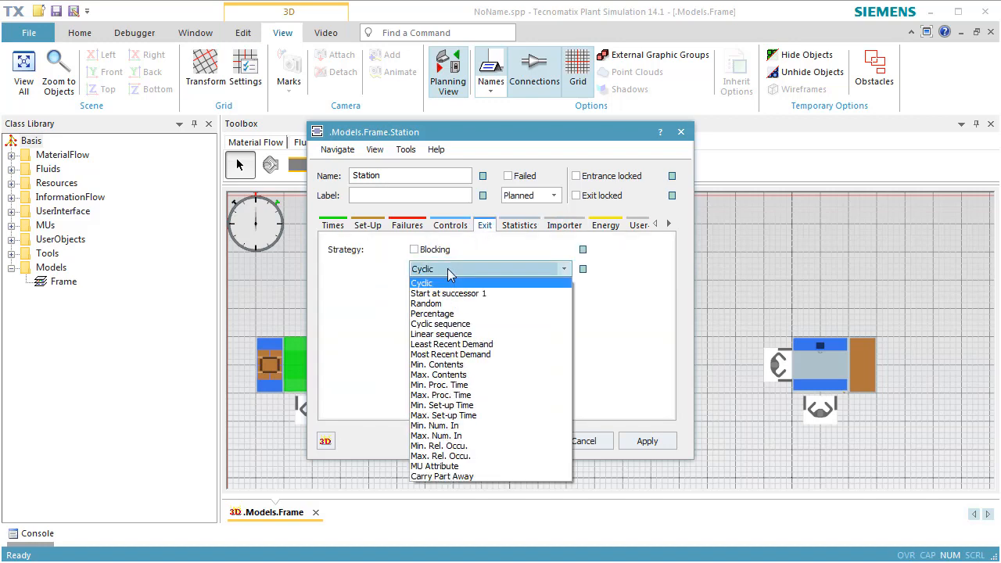
pyautogui.click(475, 475)
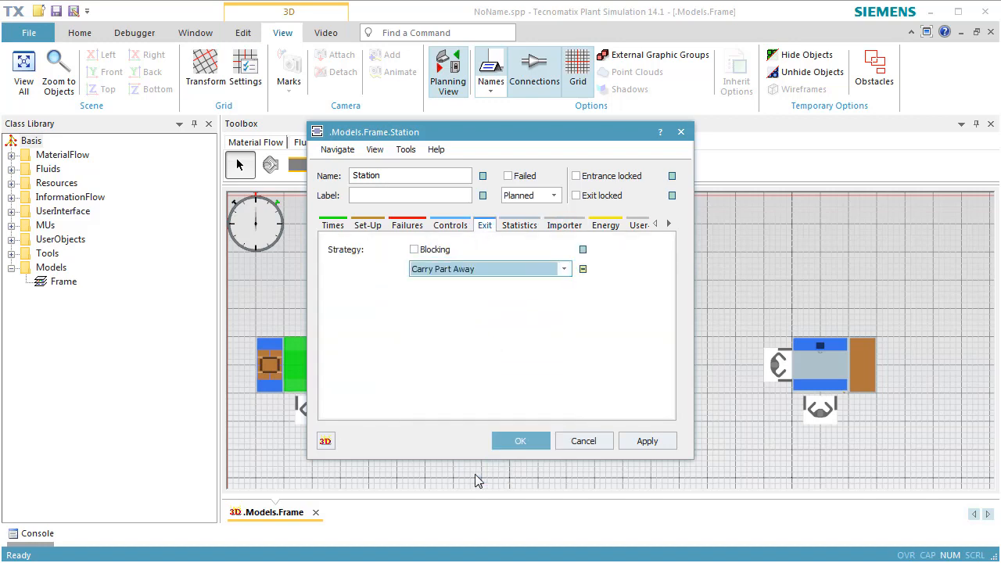
pyautogui.click(627, 444)
pyautogui.click(626, 443)
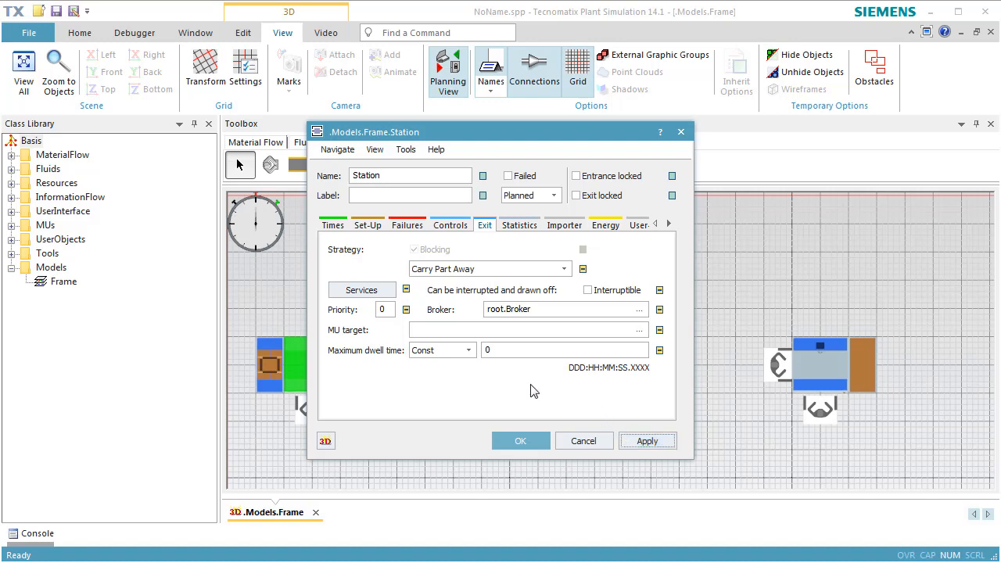
# Choose Workplace2 as the MU target of the first station and accept its settings.
pyautogui.click(638, 331)
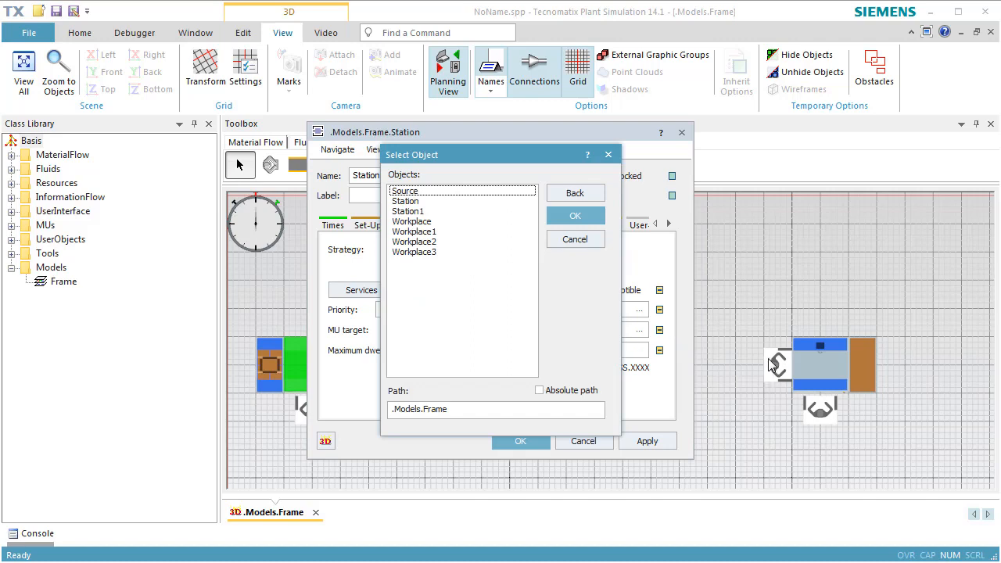
pyautogui.click(451, 241)
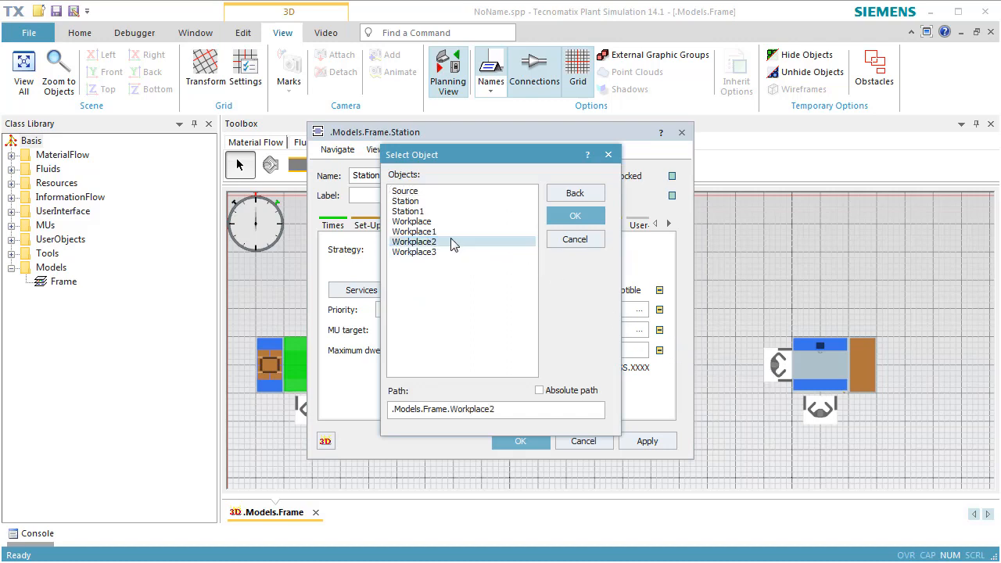
pyautogui.click(558, 226)
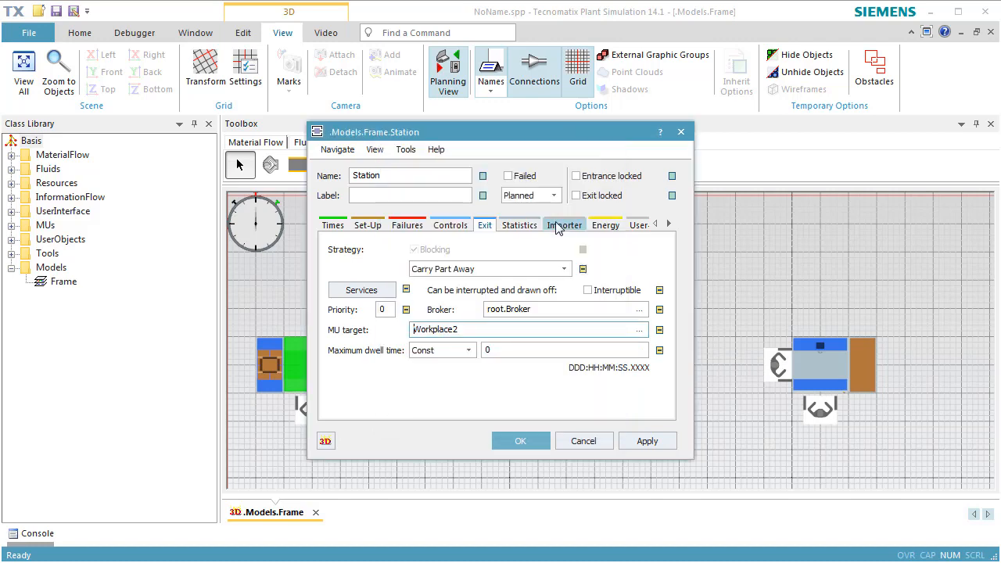
pyautogui.click(521, 442)
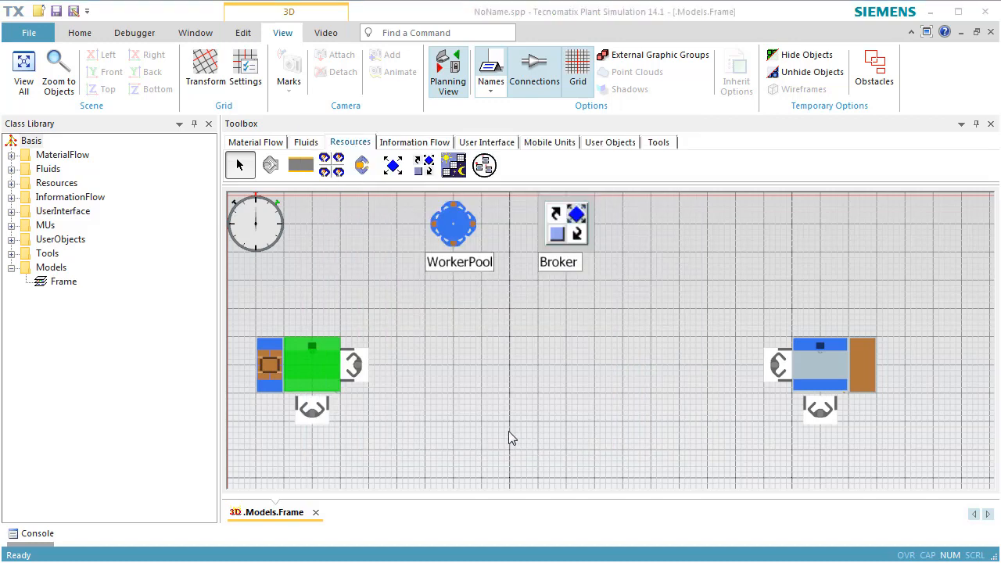
# Activate the processing importer of the second station, Station1, and accept its settings.
pyautogui.doubleClick(820, 364)
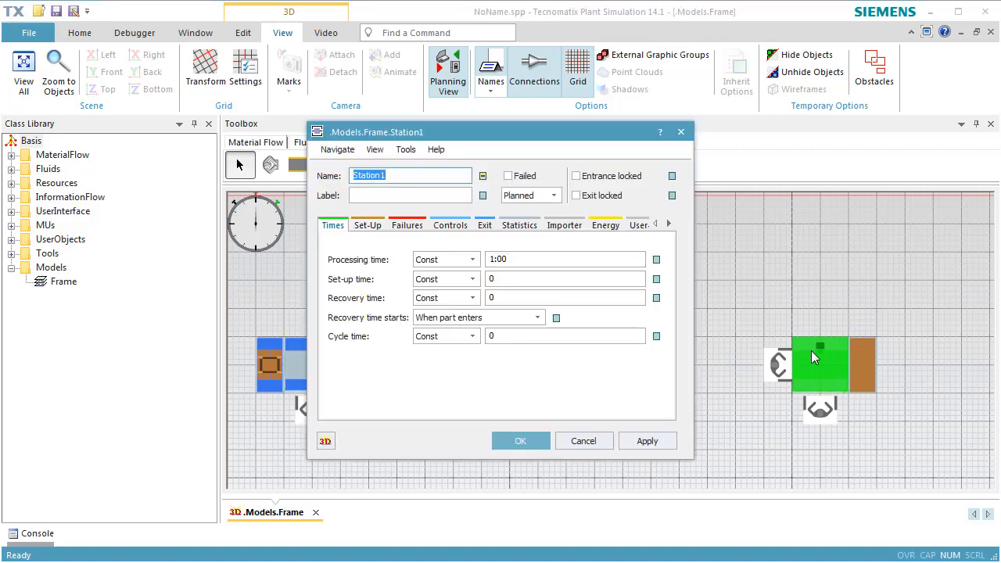
pyautogui.click(570, 228)
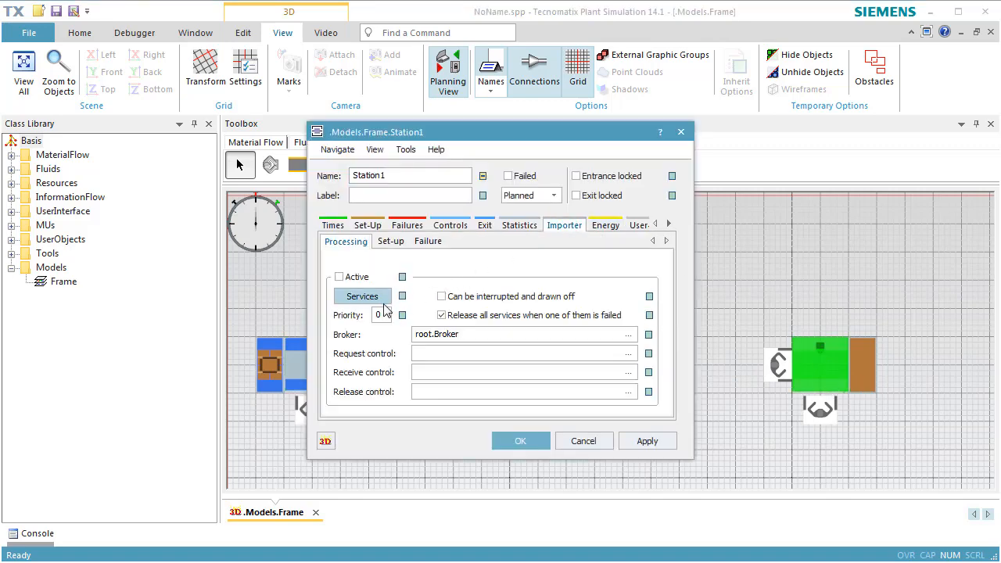
pyautogui.click(356, 279)
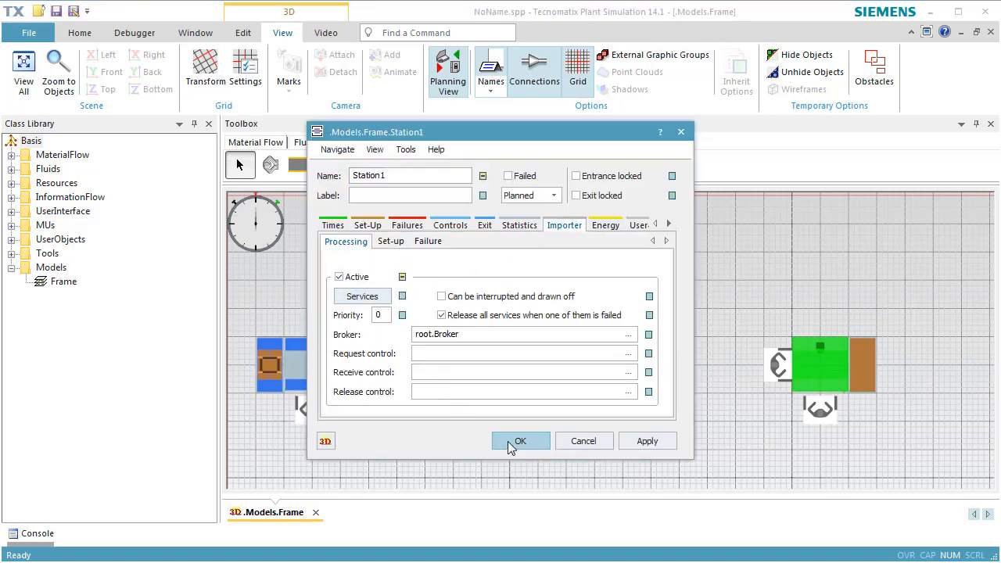
pyautogui.click(516, 442)
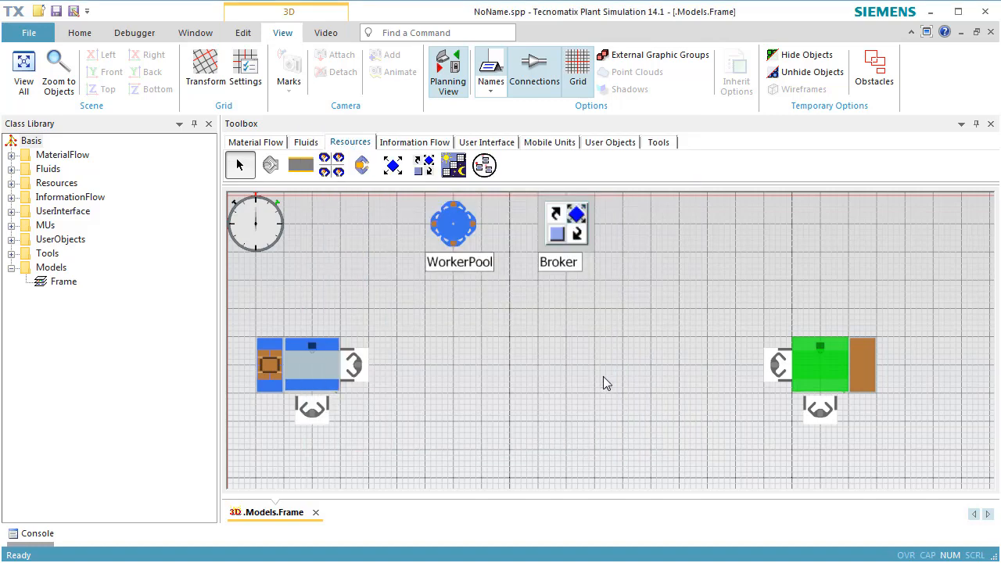
# Reset the simulation and open the EventController, placing it clear of the WorkerPool and Broker.
pyautogui.rightClick(566, 345)
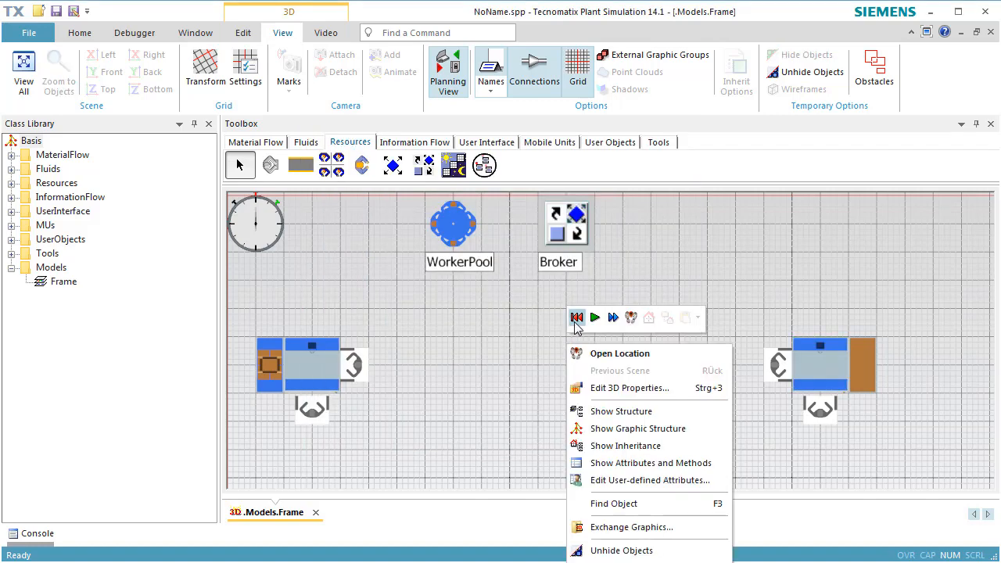
pyautogui.click(577, 317)
pyautogui.doubleClick(255, 223)
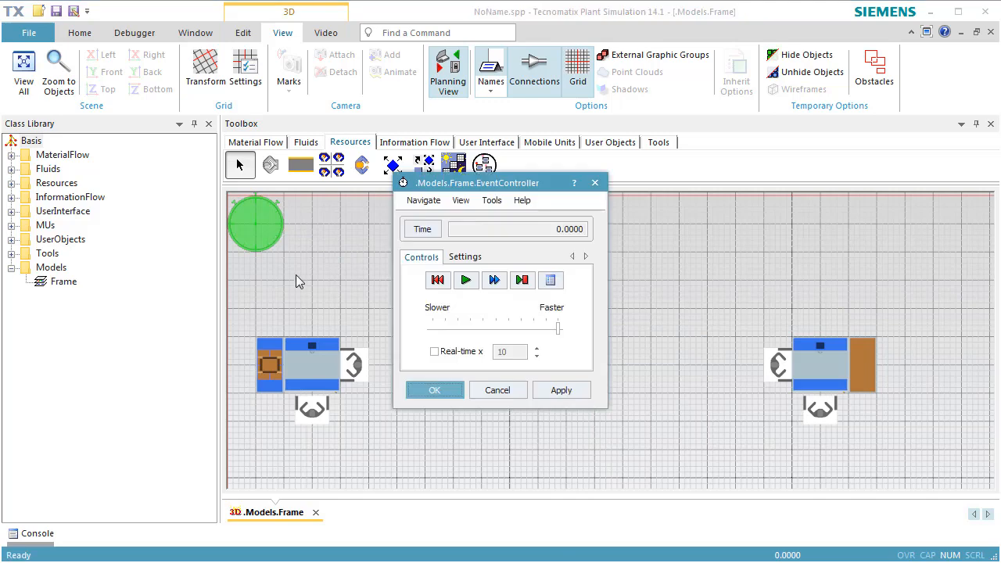
pyautogui.moveTo(537, 184); pyautogui.dragTo(767, 199)
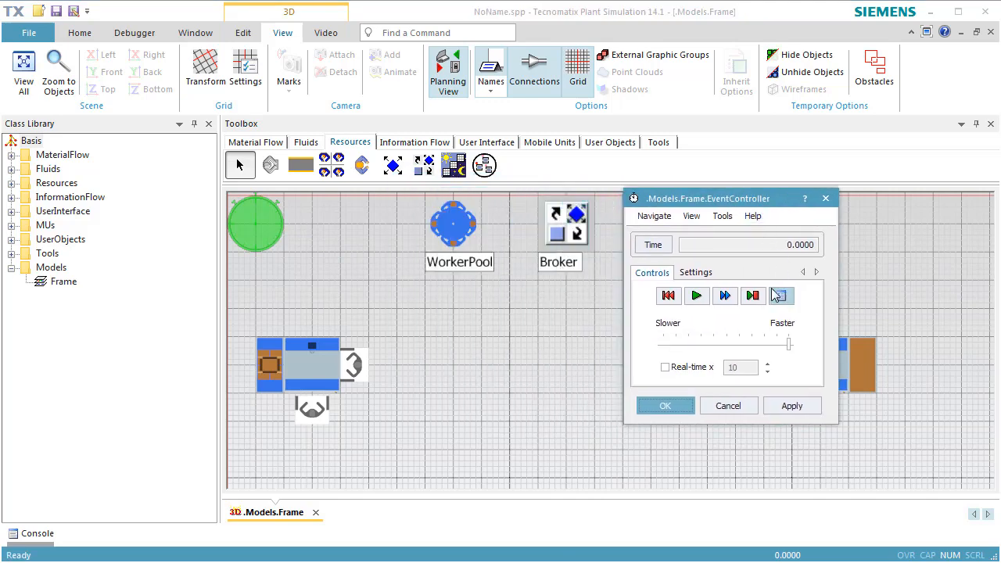
# Turn off the planning view and orbit to a perspective 3D view showing the stations and the WorkerPool.
pyautogui.click(448, 74)
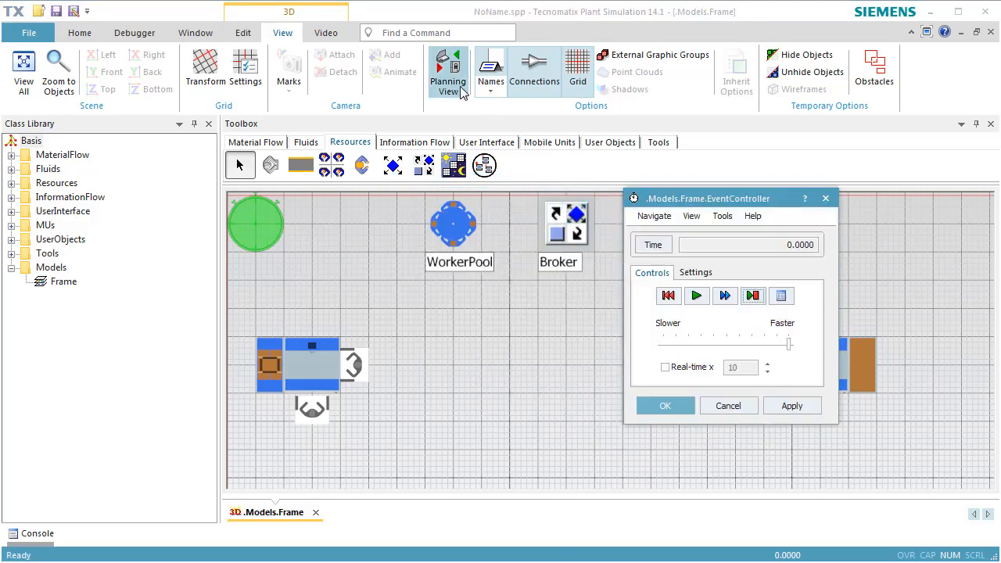
pyautogui.moveTo(548, 381); pyautogui.dragTo(263, 387)
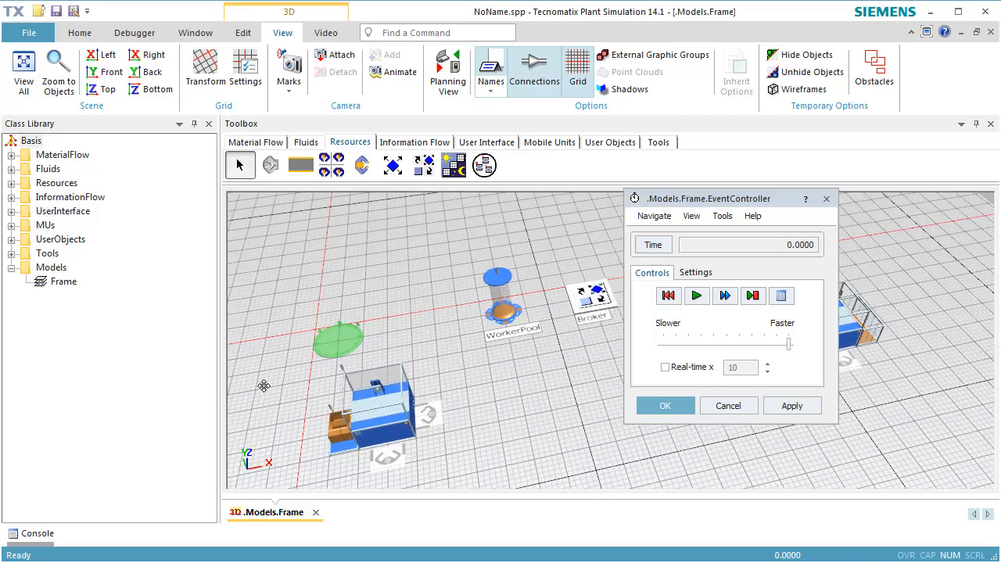
pyautogui.moveTo(486, 448); pyautogui.dragTo(470, 434)
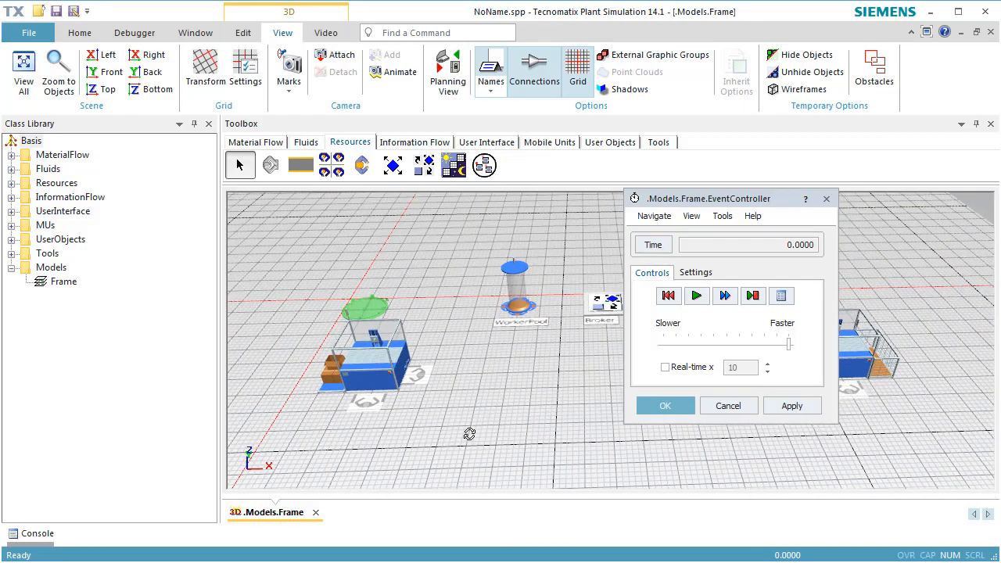
# Run the simulation in real time at factor 10 to watch the worker at the stations, and reset it.
pyautogui.click(753, 302)
pyautogui.click(752, 300)
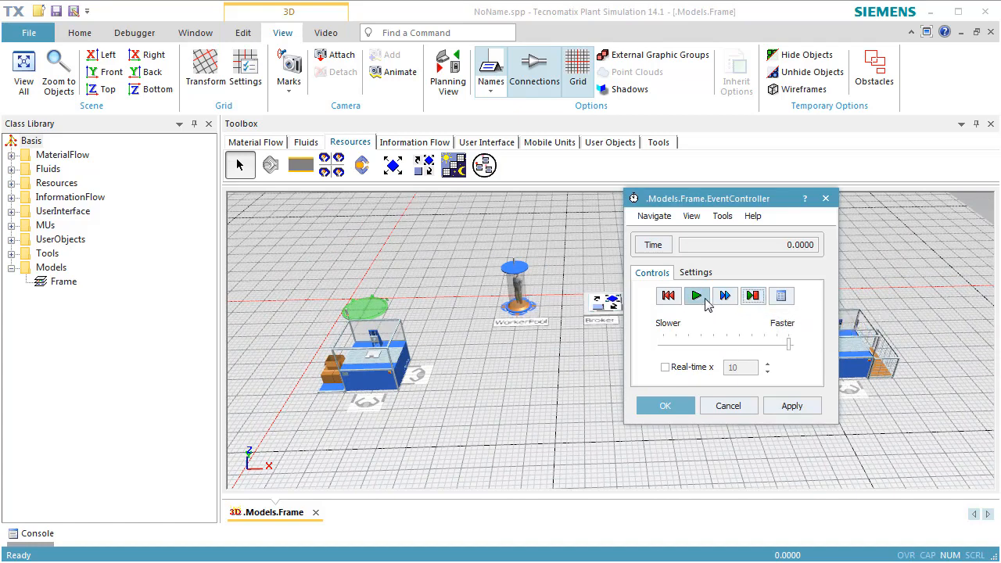
pyautogui.click(701, 368)
pyautogui.click(695, 296)
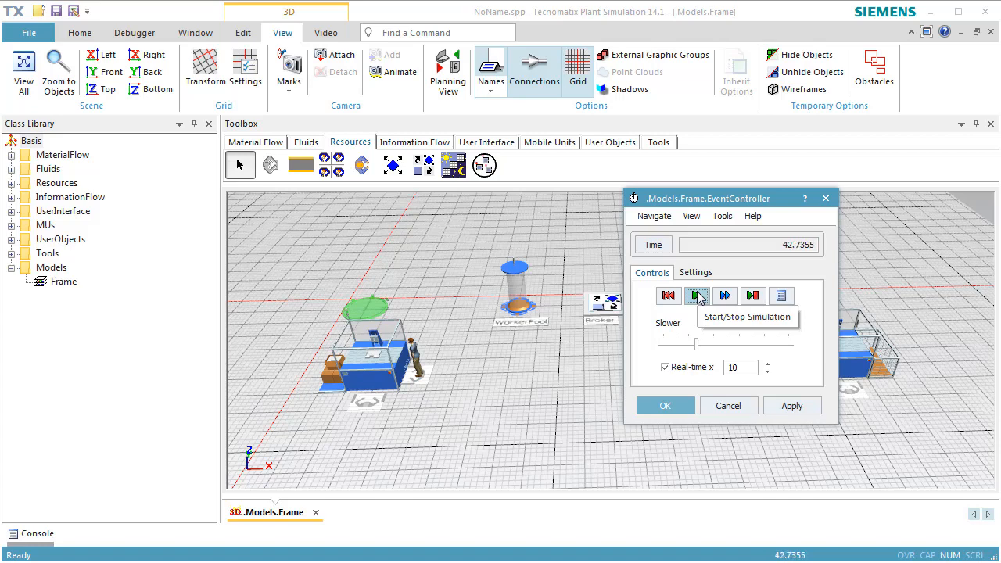
pyautogui.click(825, 198)
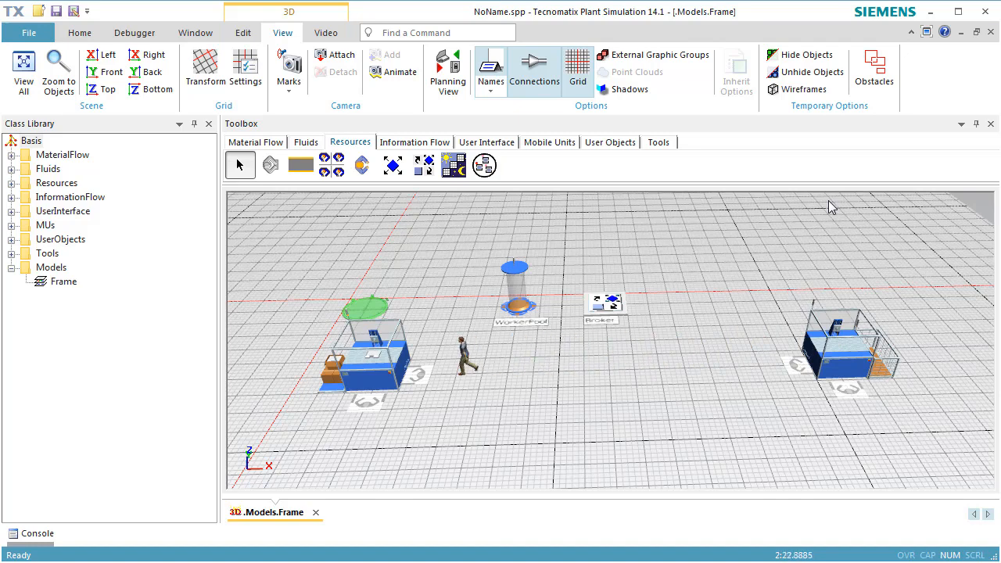
pyautogui.hotkey('ctrl', 'r')
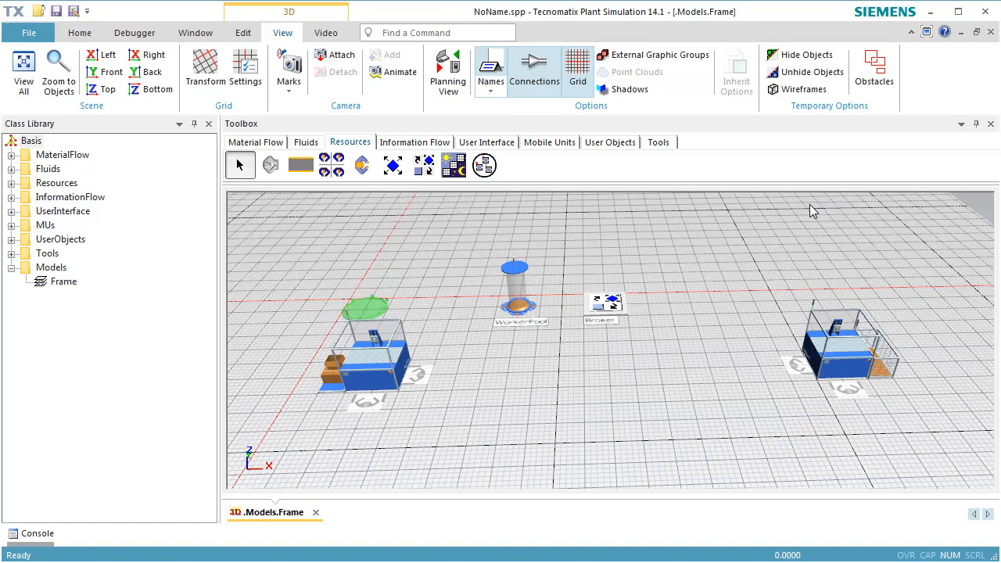
# Set the first station's processing importer service to process.
pyautogui.doubleClick(372, 362)
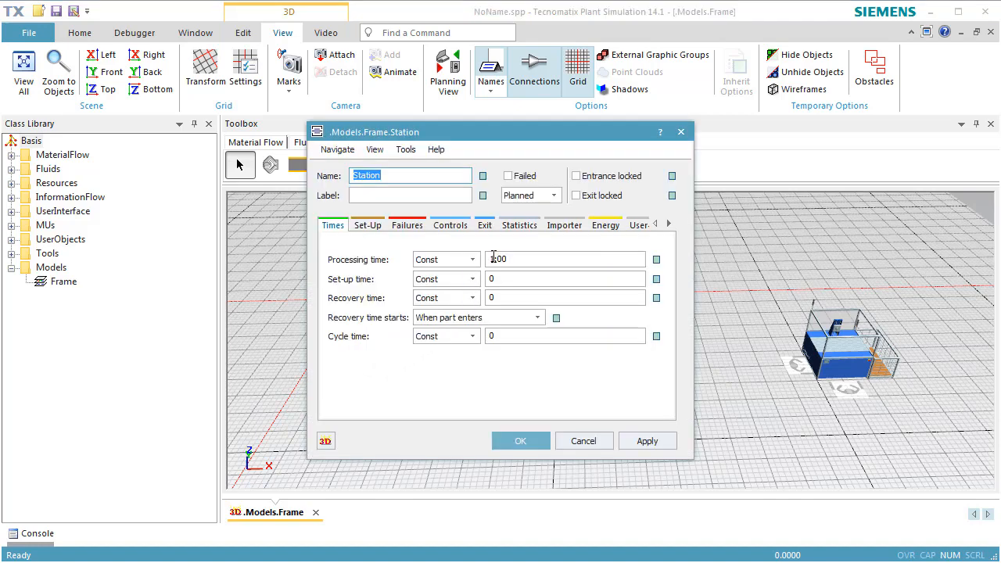
pyautogui.click(561, 227)
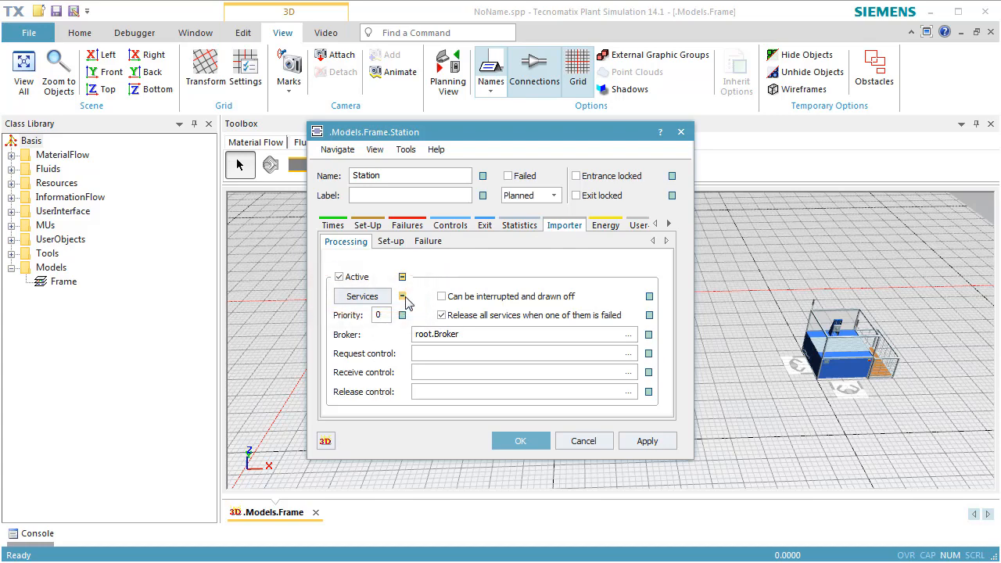
pyautogui.click(363, 305)
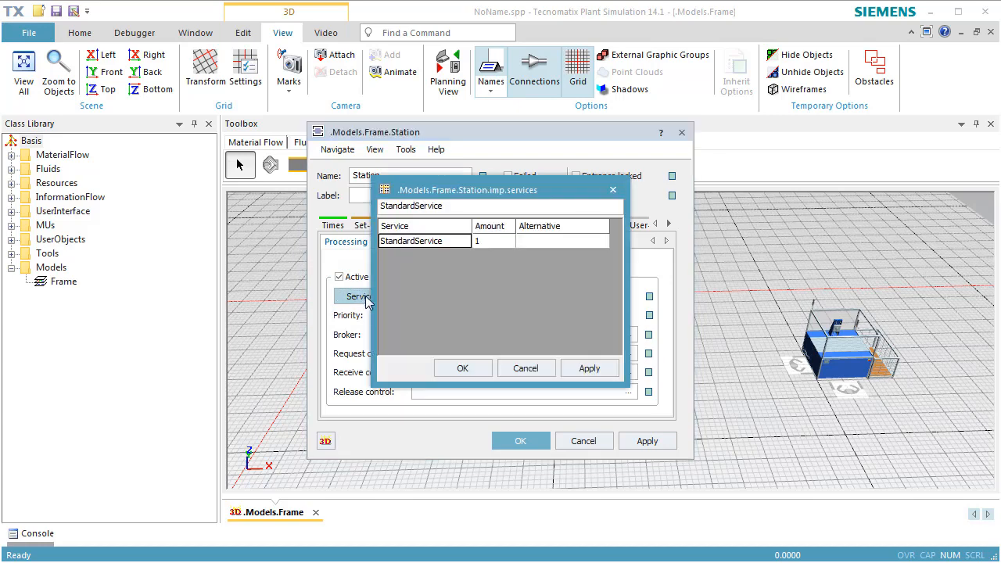
pyautogui.click(452, 242)
pyautogui.doubleClick(453, 242)
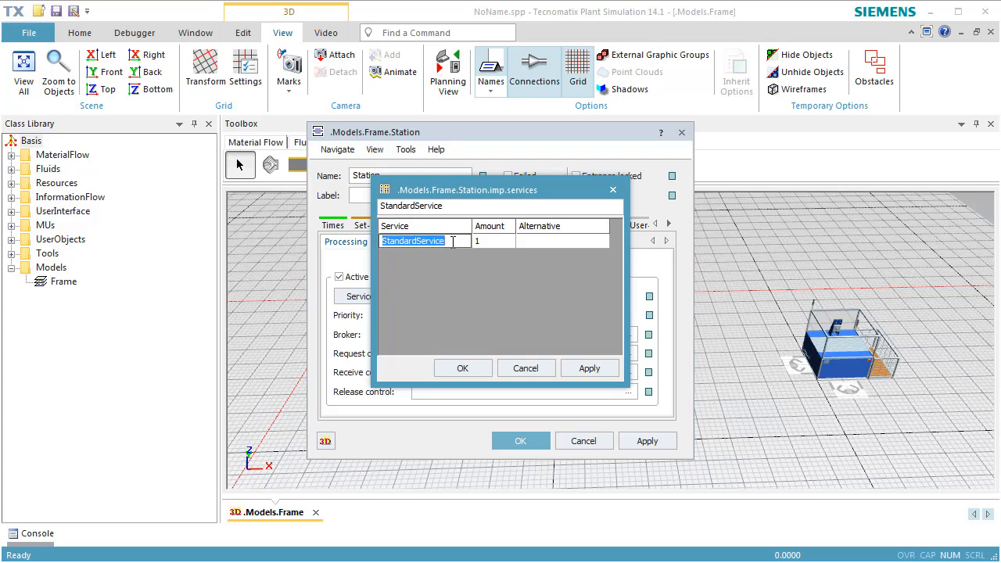
pyautogui.write('process')
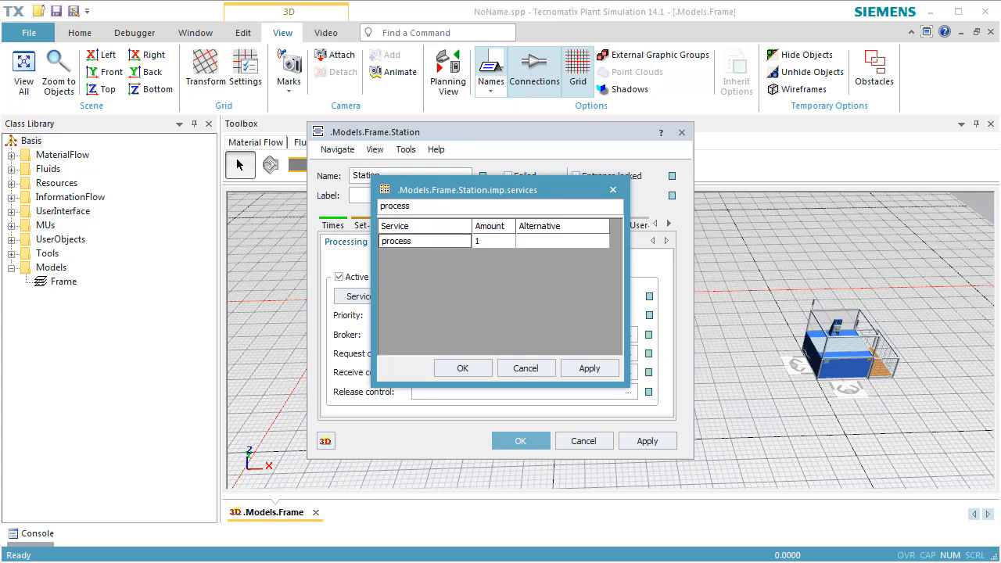
pyautogui.click(472, 369)
pyautogui.click(443, 317)
# Set the service of the first station's Carry Part Away exit strategy to carry and accept the station's settings.
pyautogui.click(485, 226)
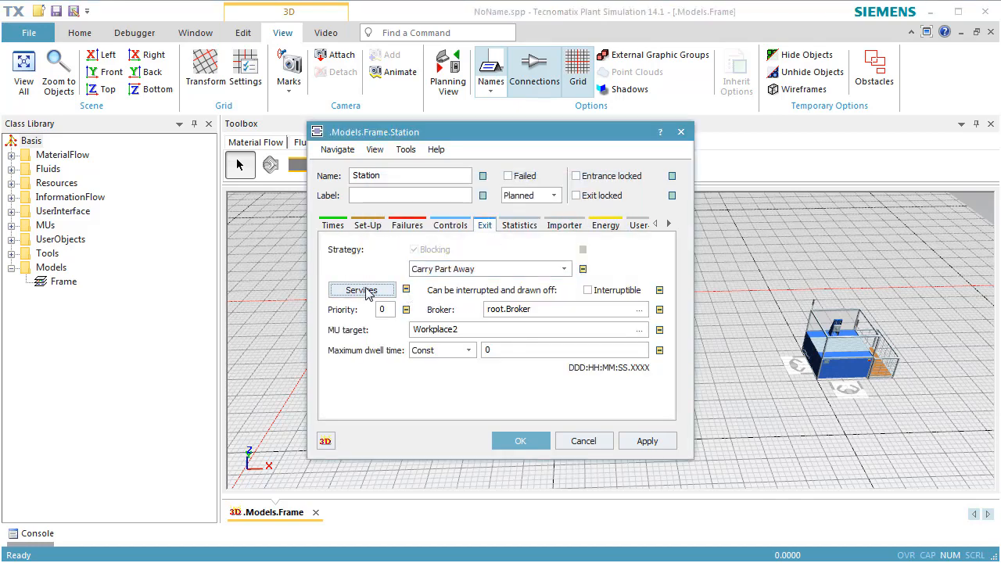
pyautogui.click(362, 292)
pyautogui.click(479, 242)
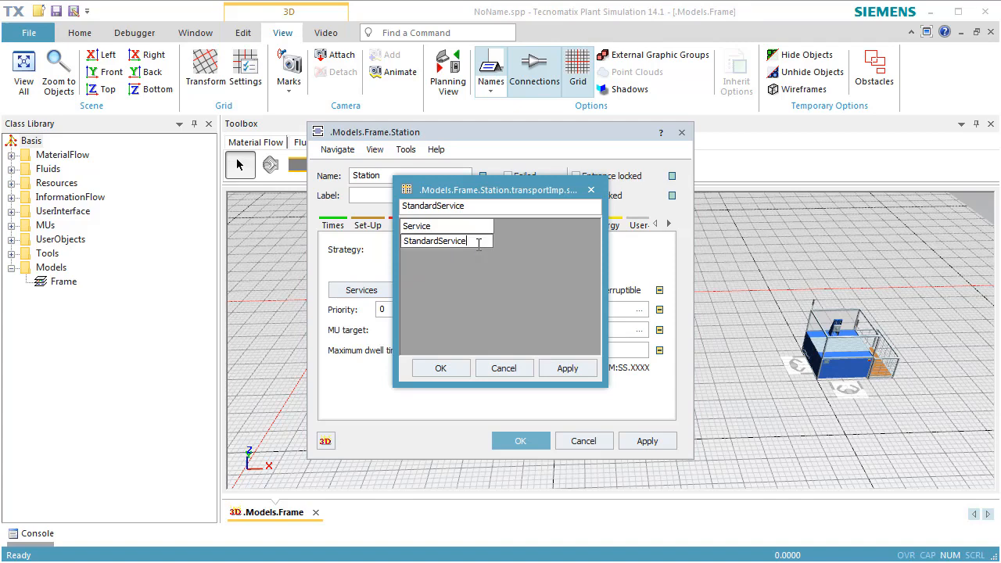
pyautogui.write('carry')
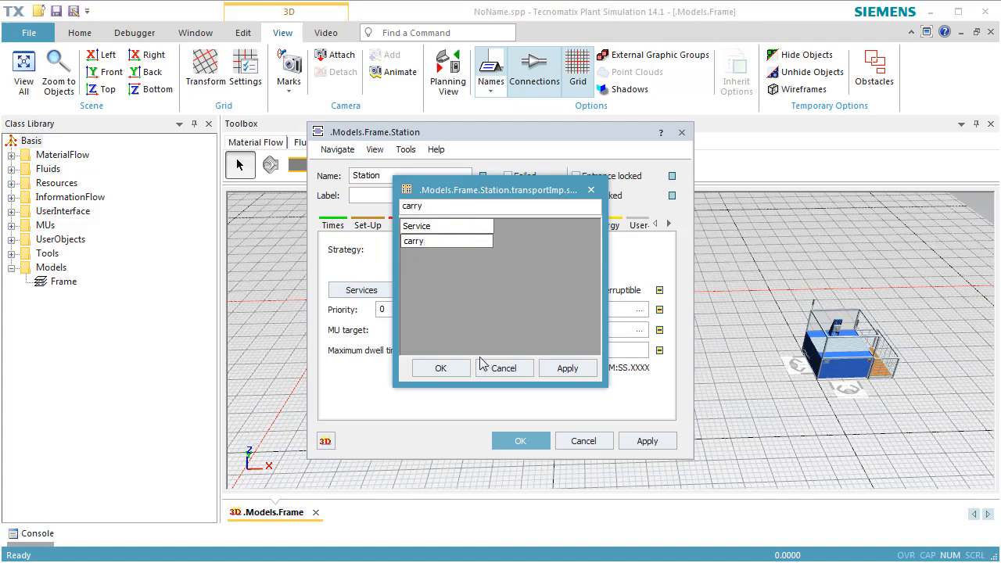
pyautogui.click(455, 369)
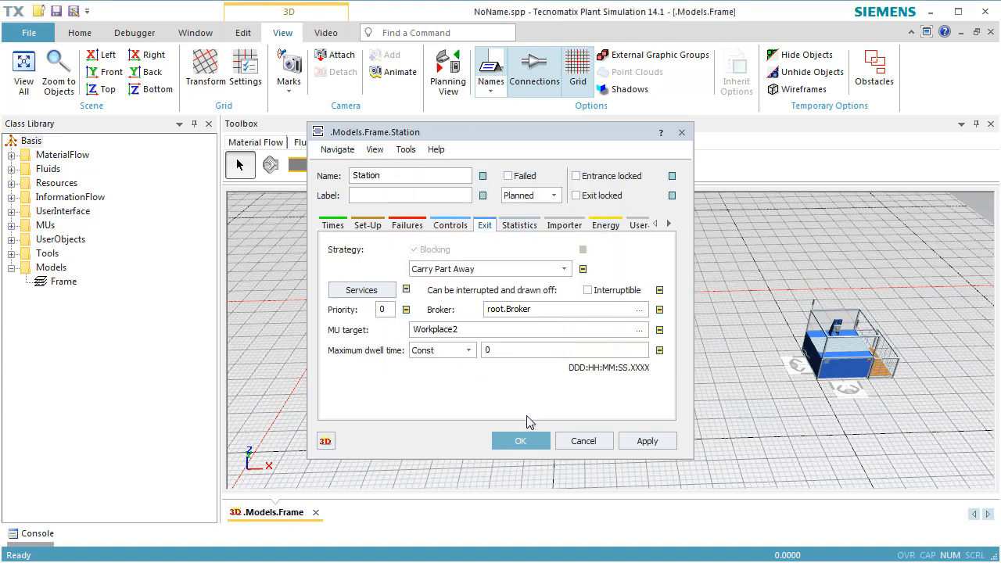
pyautogui.click(527, 442)
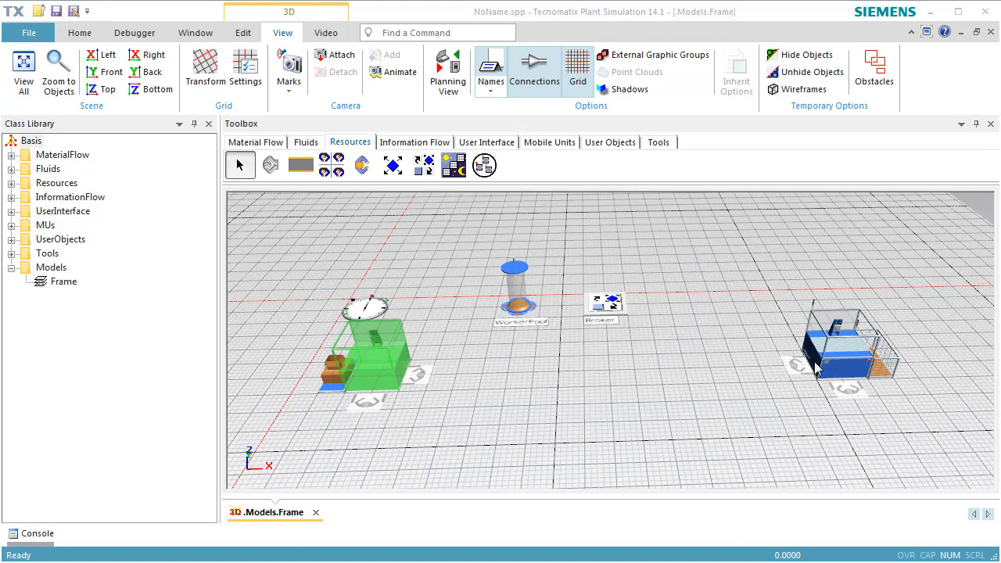
# Switch off inheritance of Station1's processing services, set its importer service to process and accept the settings.
pyautogui.doubleClick(841, 353)
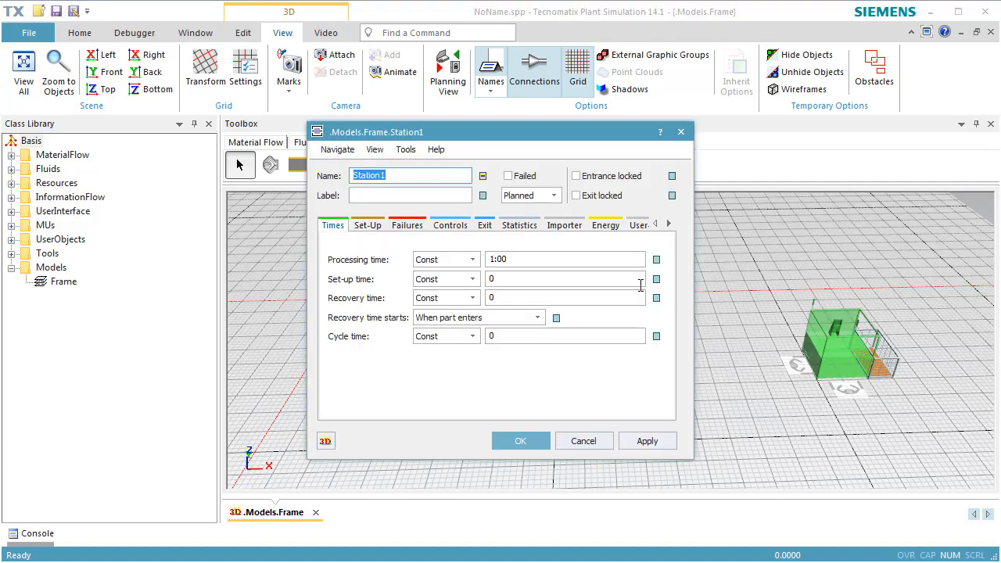
pyautogui.click(557, 227)
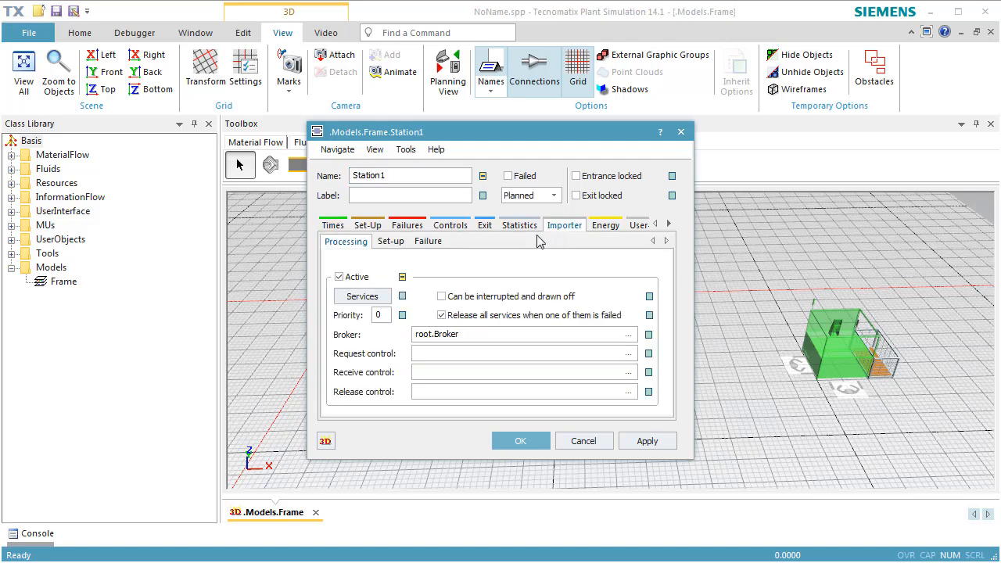
pyautogui.click(402, 297)
pyautogui.click(377, 304)
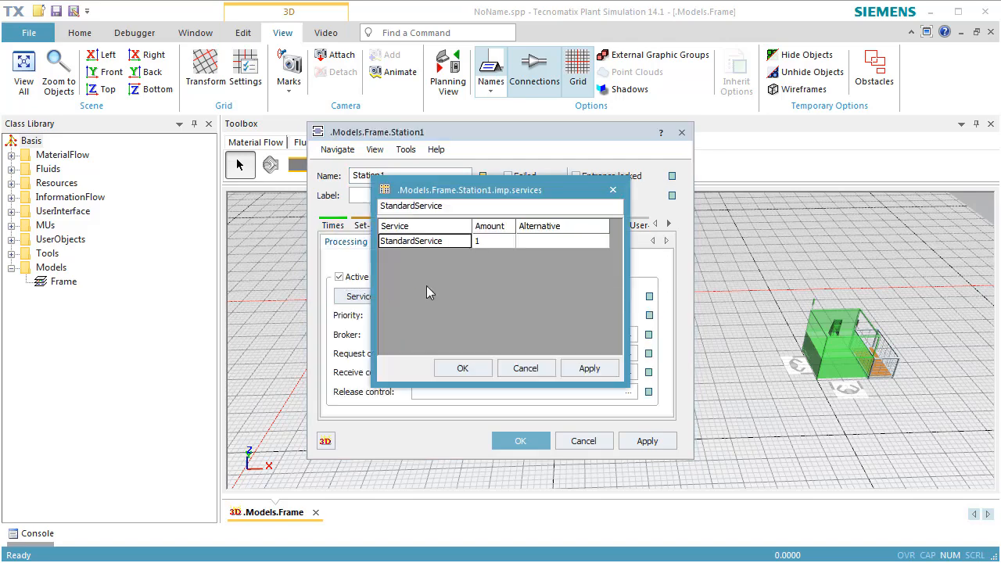
pyautogui.doubleClick(456, 244)
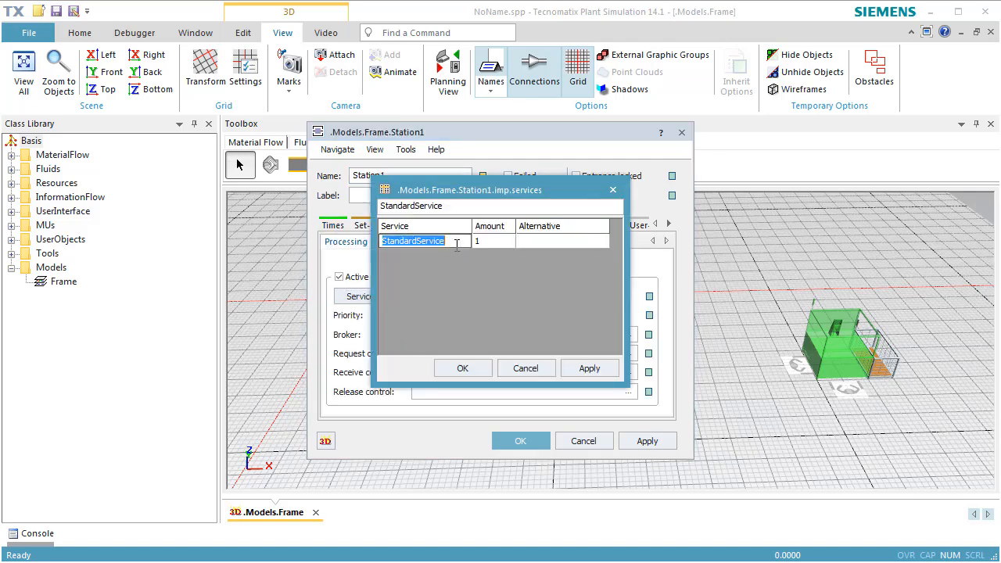
pyautogui.write('proces')
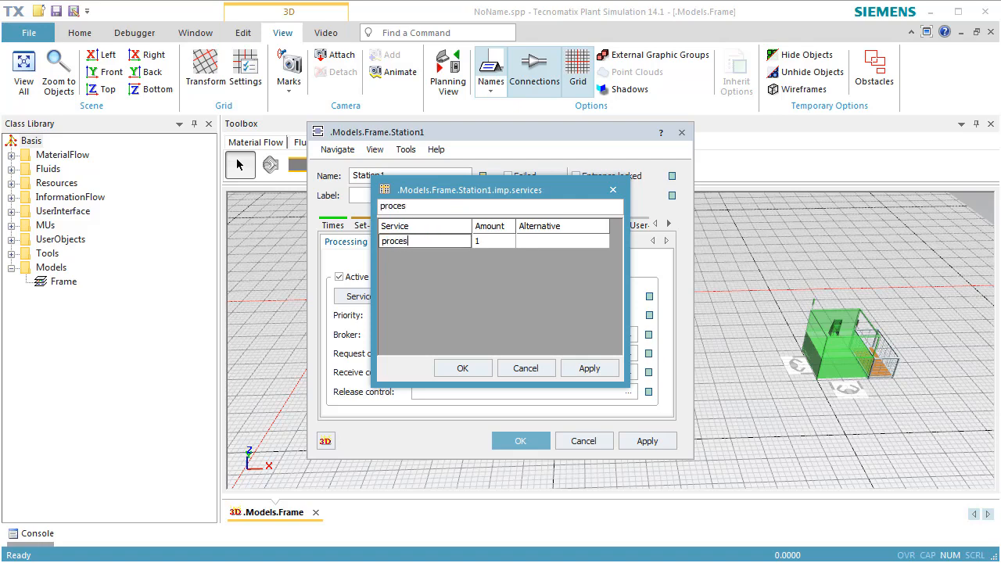
pyautogui.write('s')
pyautogui.click(468, 367)
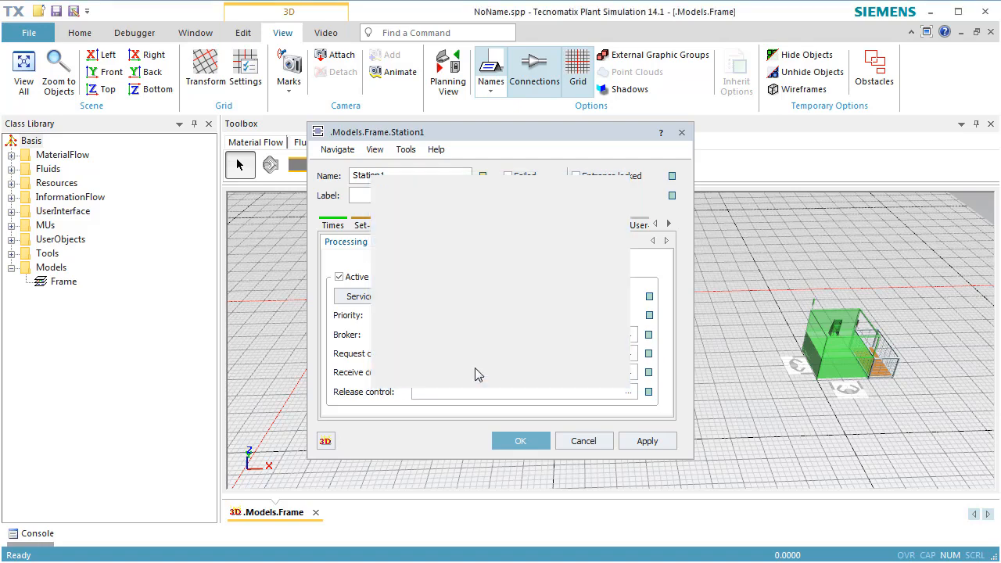
pyautogui.click(520, 441)
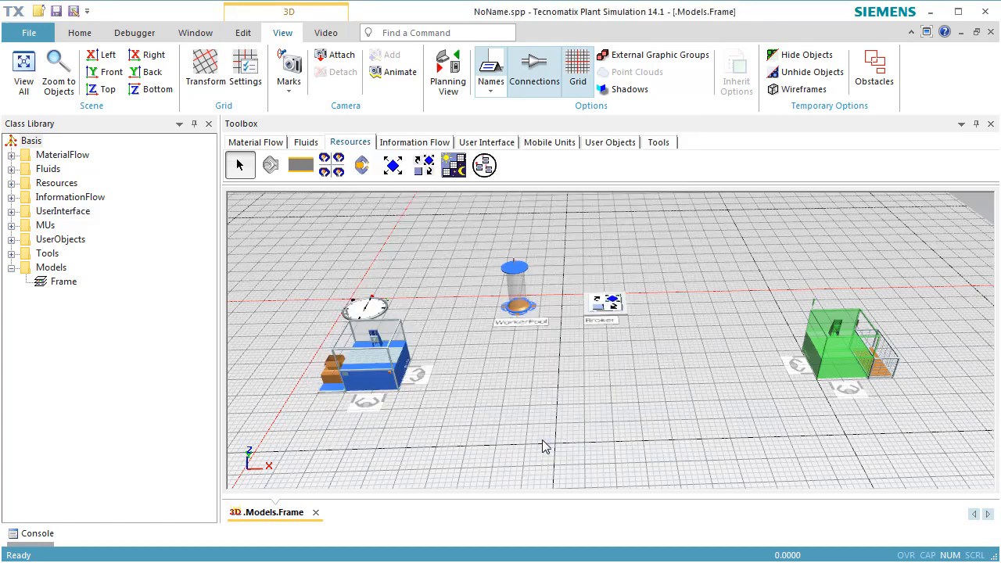
# Enter process as the supported service of Workplace, in front of the first station, and accept its settings.
pyautogui.doubleClick(372, 414)
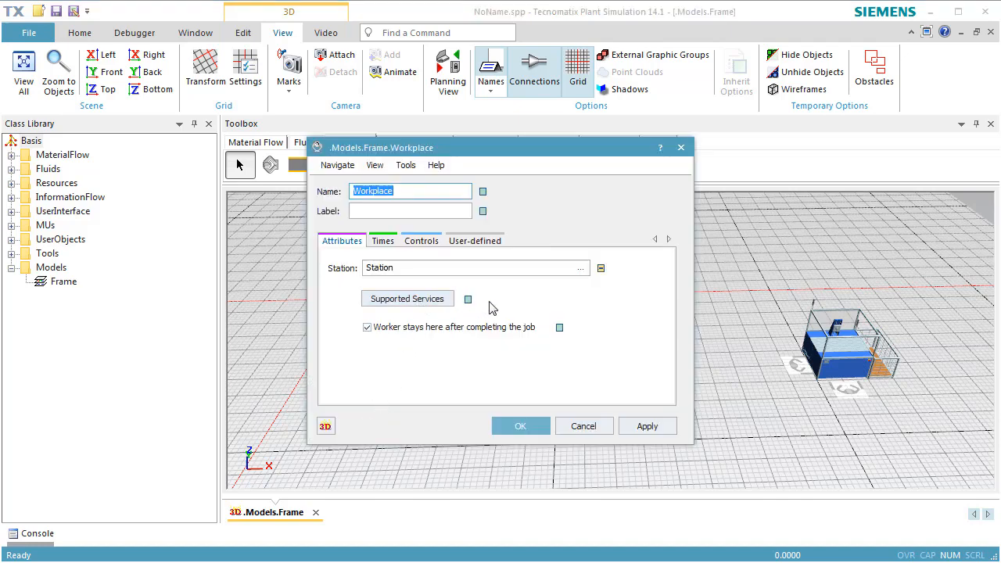
pyautogui.click(448, 303)
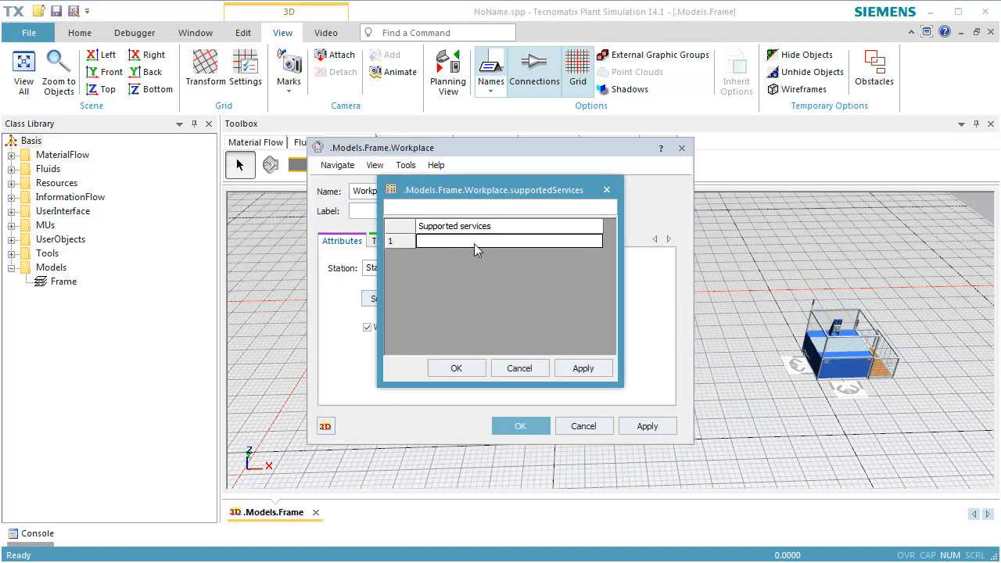
pyautogui.write('process')
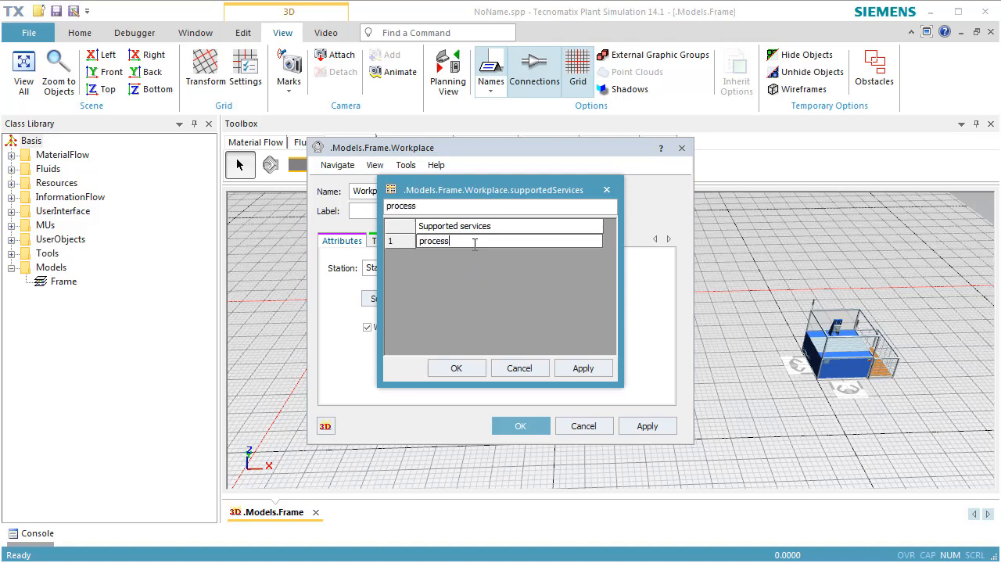
pyautogui.click(456, 369)
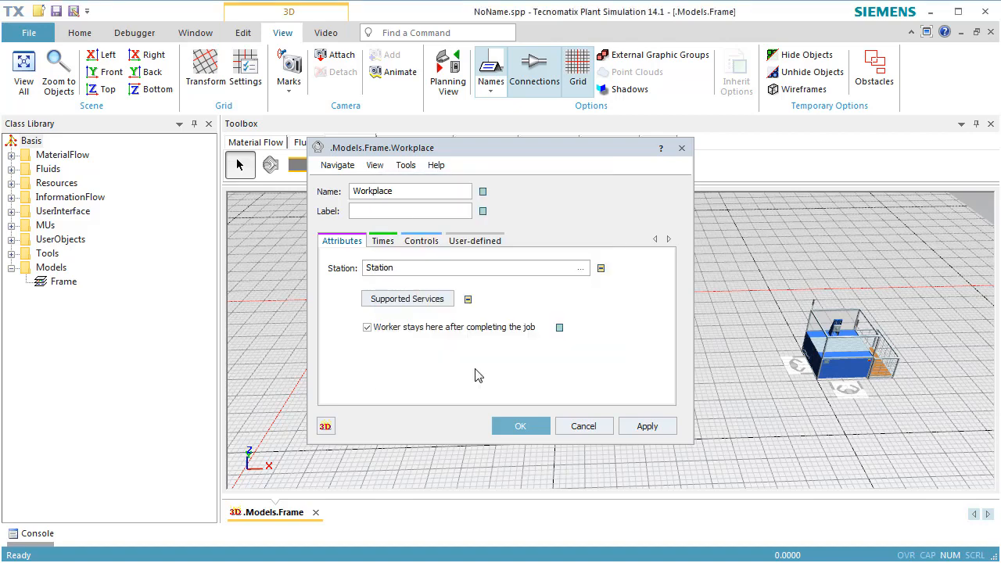
pyautogui.click(505, 429)
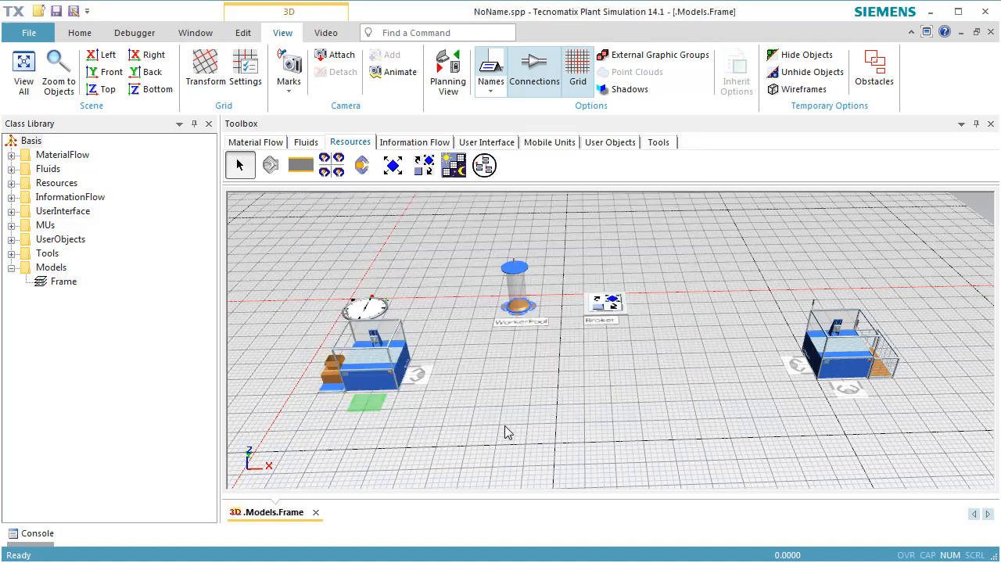
# Enter carry as the supported service of Workplace1, beside the first station, and accept its settings.
pyautogui.doubleClick(420, 383)
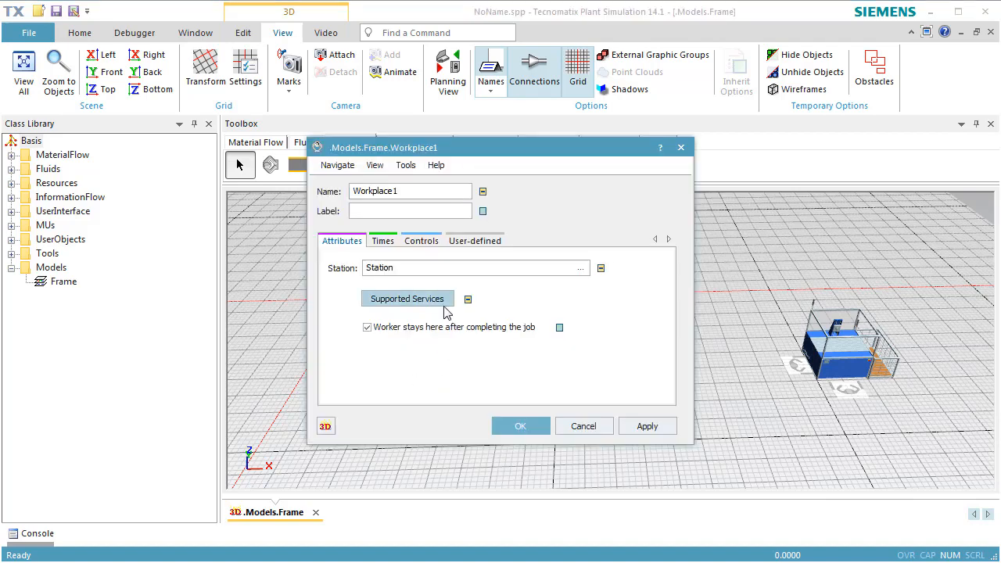
pyautogui.click(435, 299)
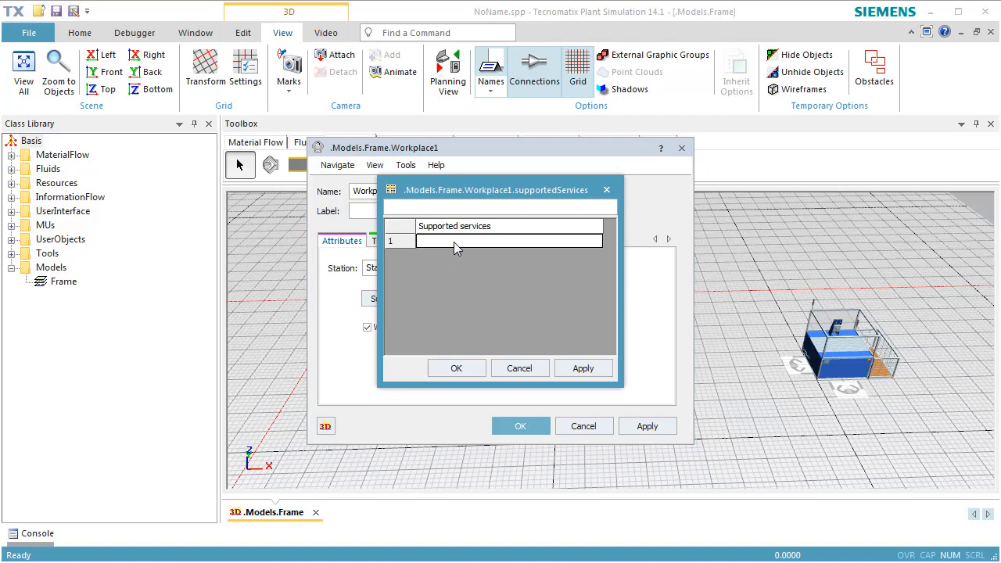
pyautogui.write('carry')
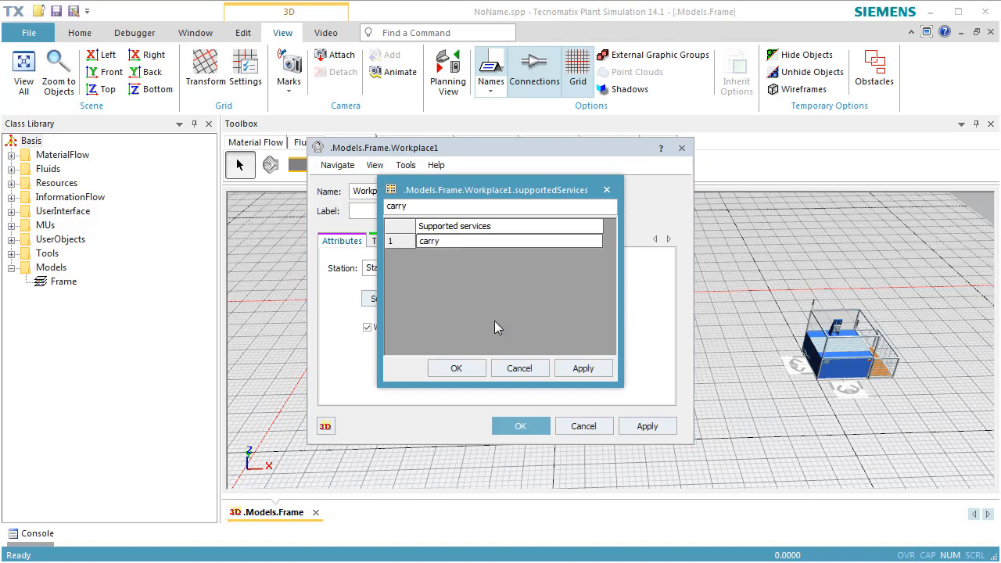
pyautogui.click(477, 369)
pyautogui.click(521, 425)
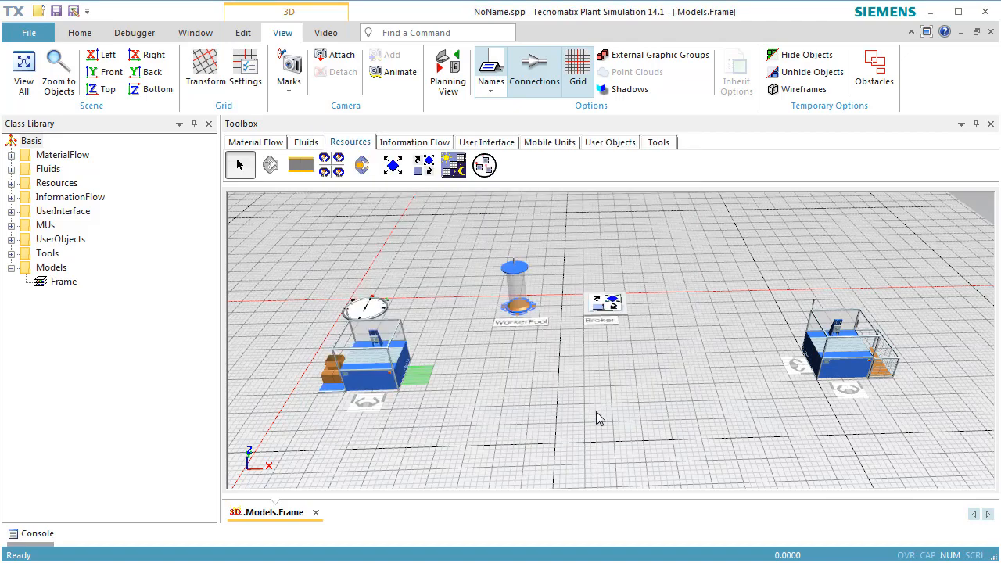
# Switch off inheritance of Workplace2's supported services, enter carry as the service and accept the settings.
pyautogui.doubleClick(790, 366)
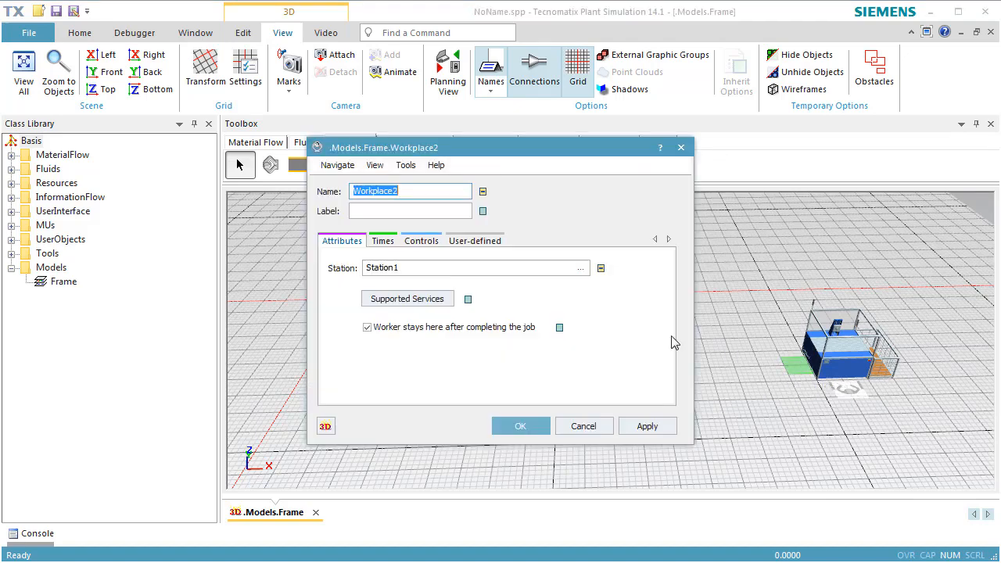
pyautogui.click(438, 301)
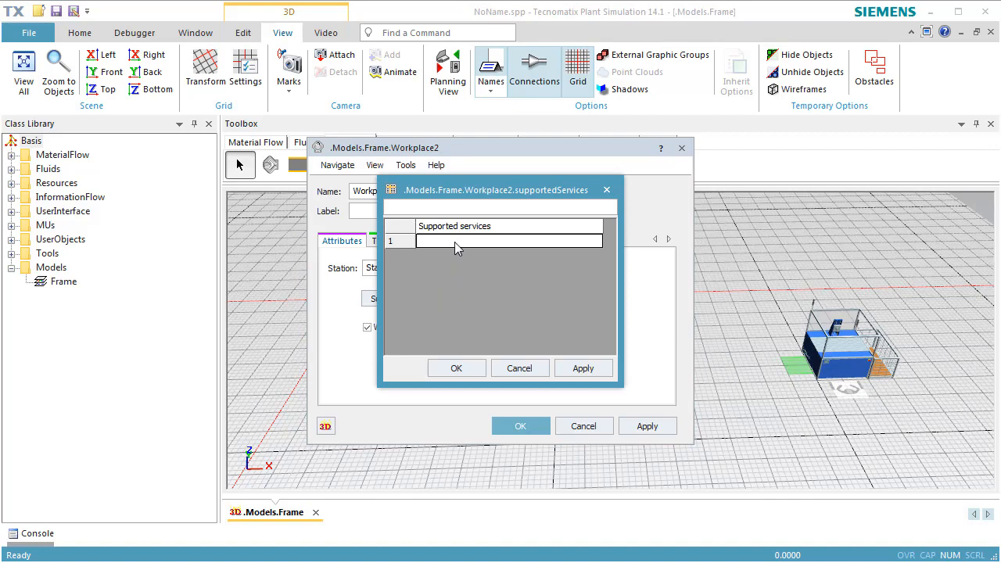
pyautogui.write('carry')
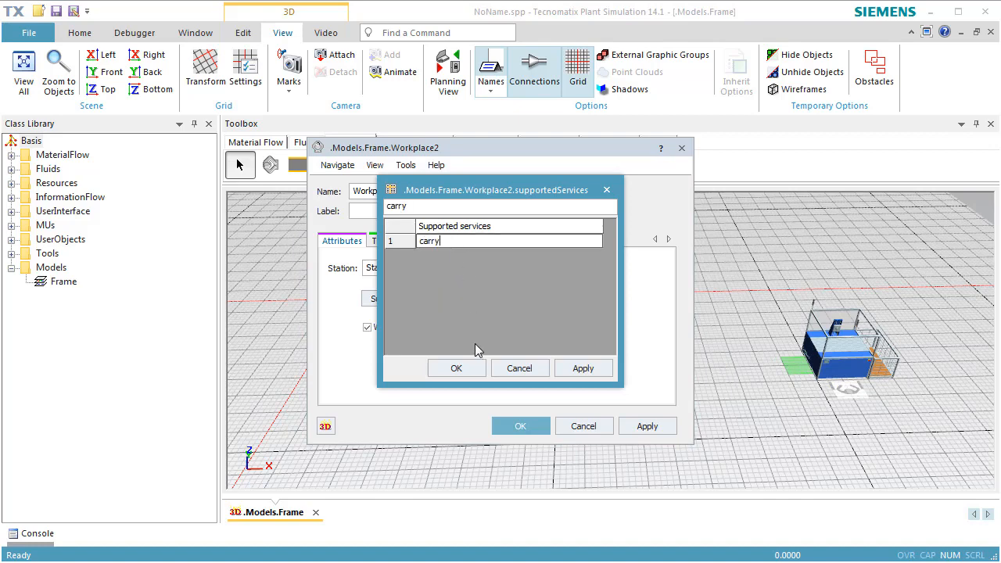
pyautogui.click(461, 368)
pyautogui.click(510, 427)
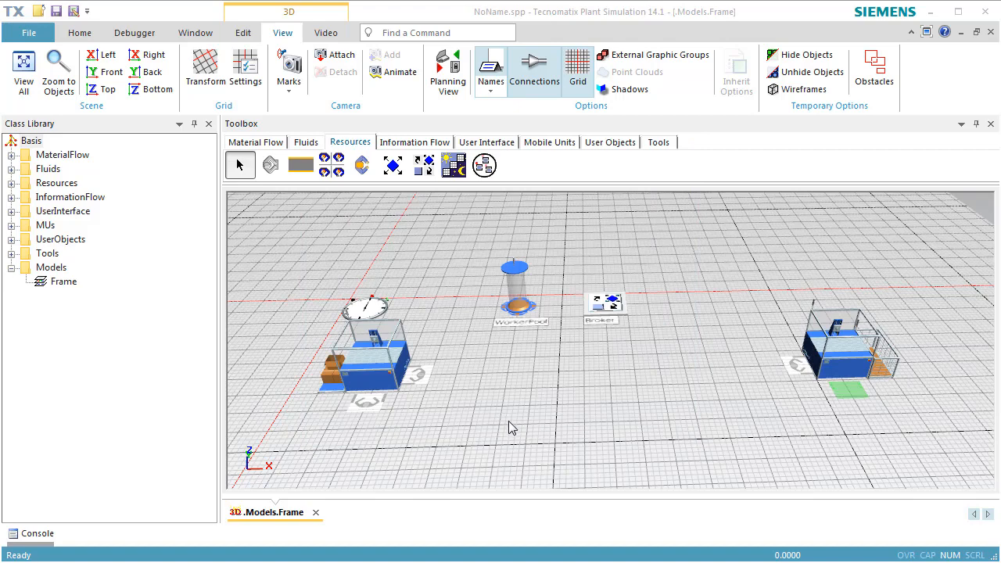
# Switch off inheritance of the WorkerPool's creation table, enter carry and process as the worker's additional services and accept the settings.
pyautogui.doubleClick(516, 310)
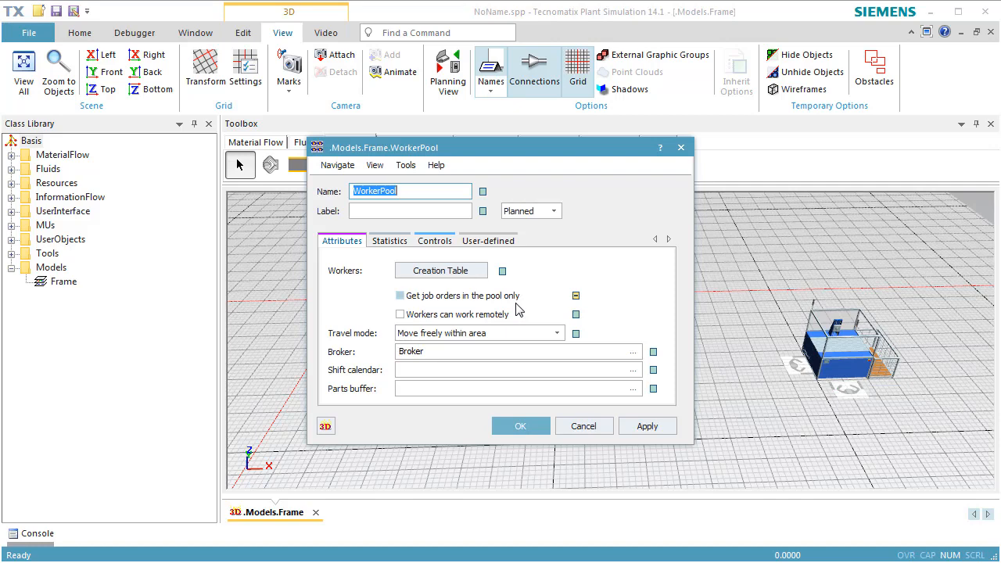
pyautogui.click(502, 271)
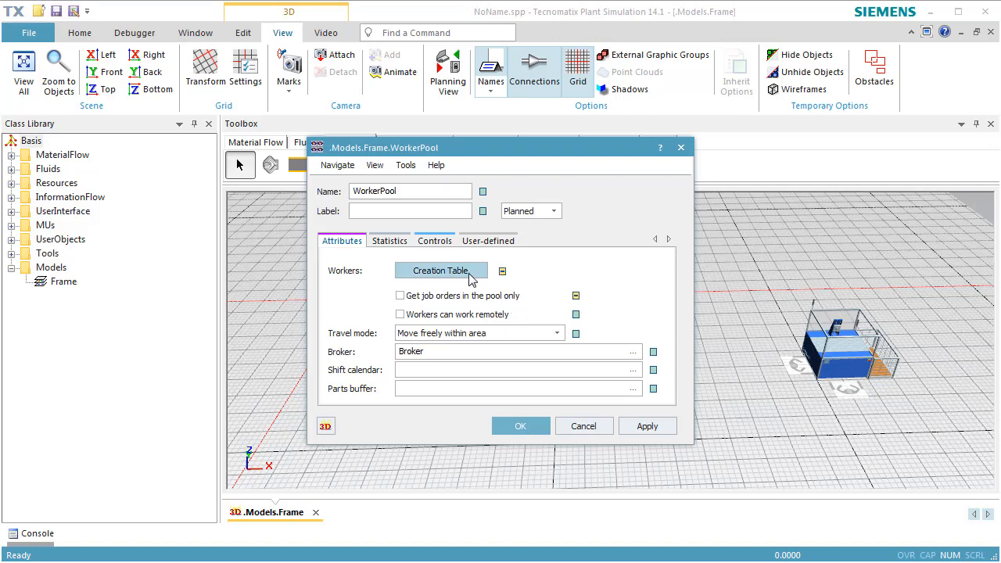
pyautogui.click(470, 274)
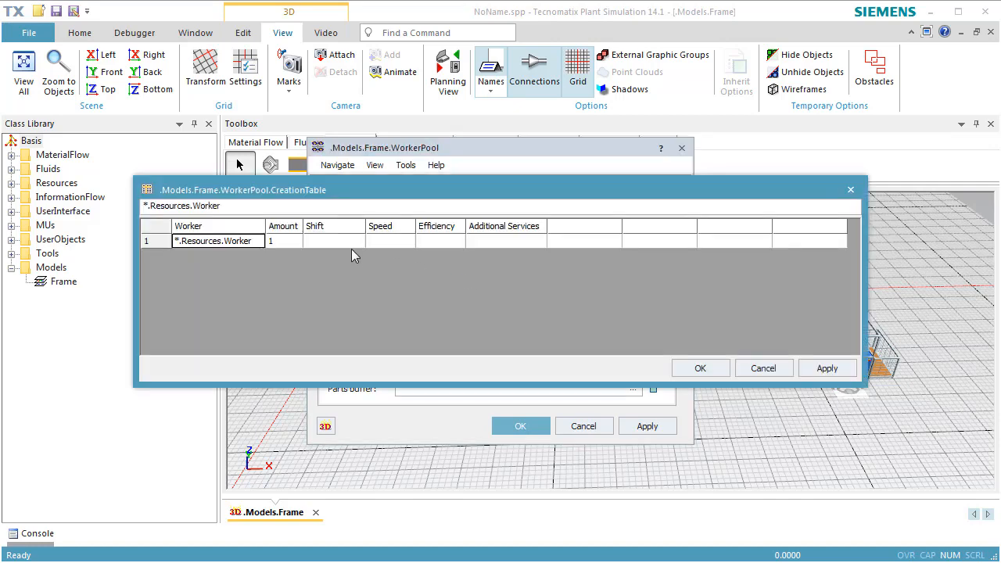
pyautogui.click(478, 242)
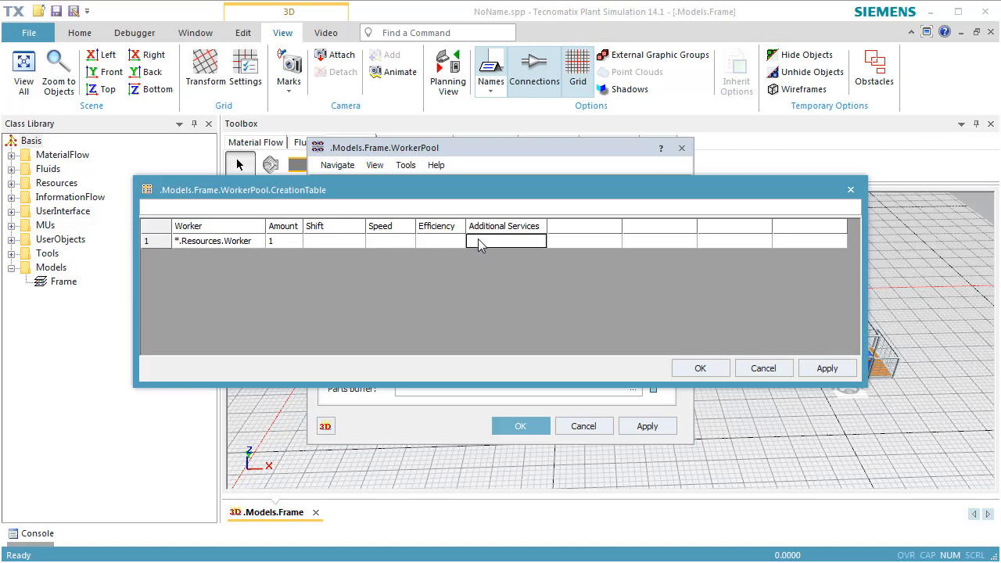
pyautogui.write('carry')
pyautogui.click(563, 242)
pyautogui.write('process')
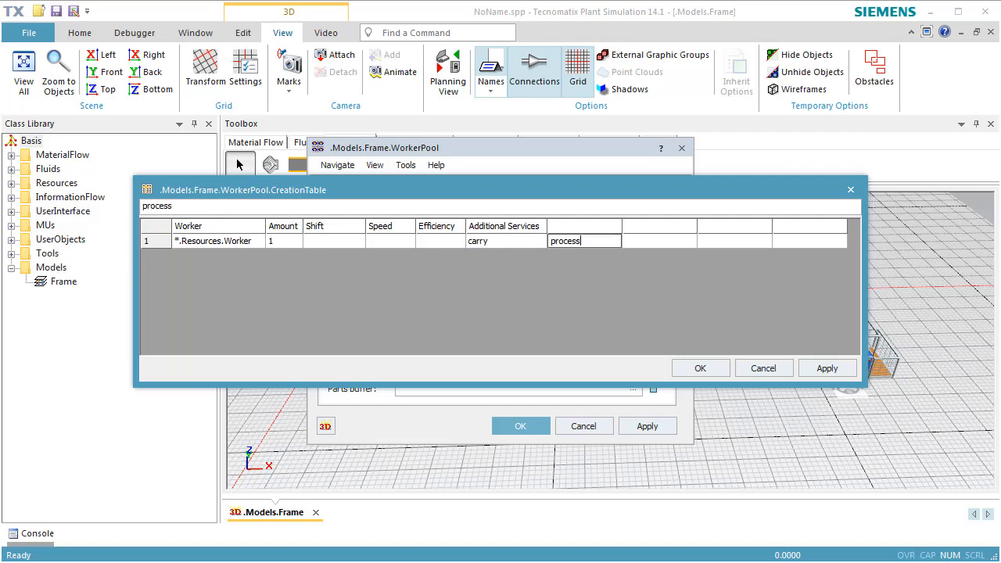
pyautogui.click(639, 242)
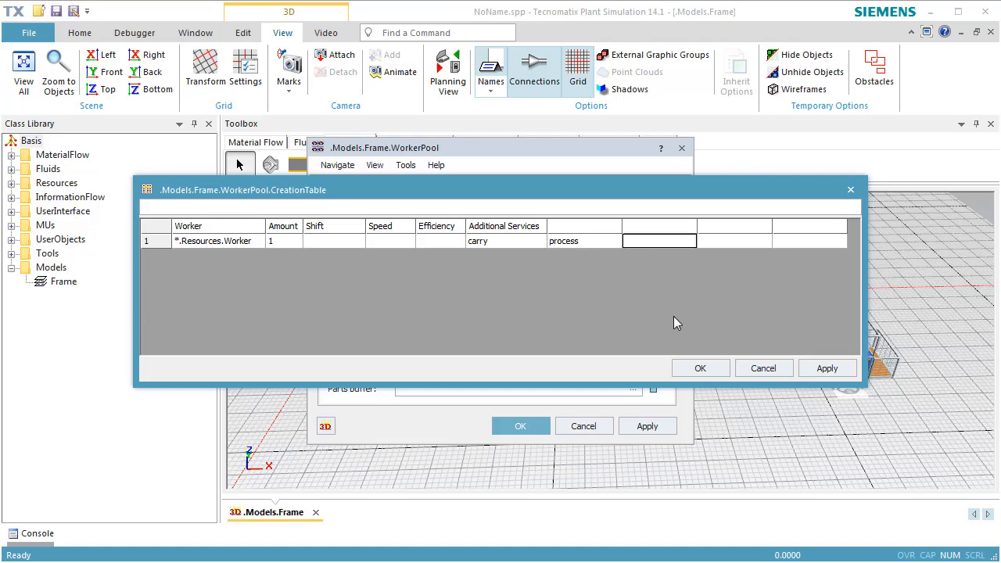
pyautogui.click(690, 371)
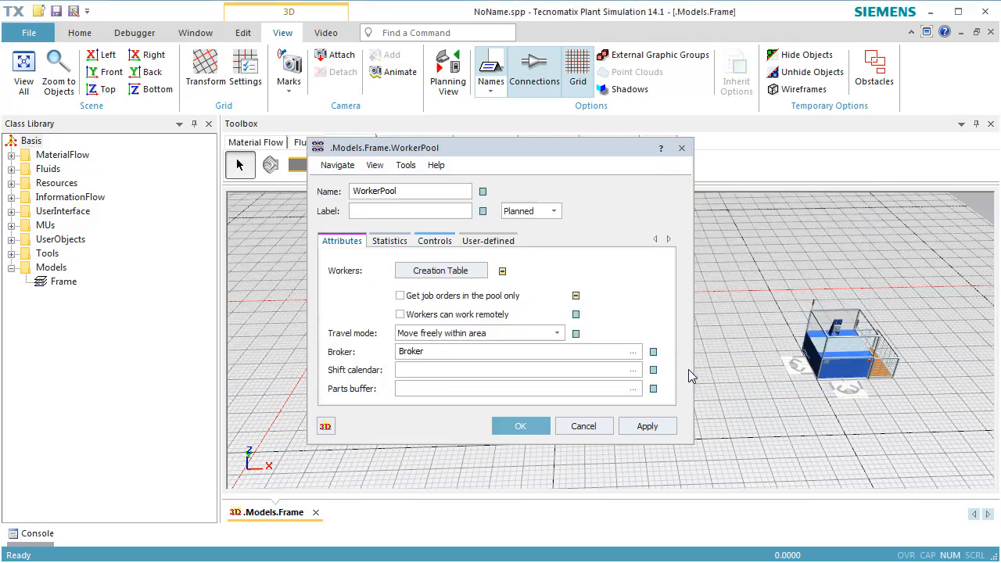
pyautogui.click(520, 426)
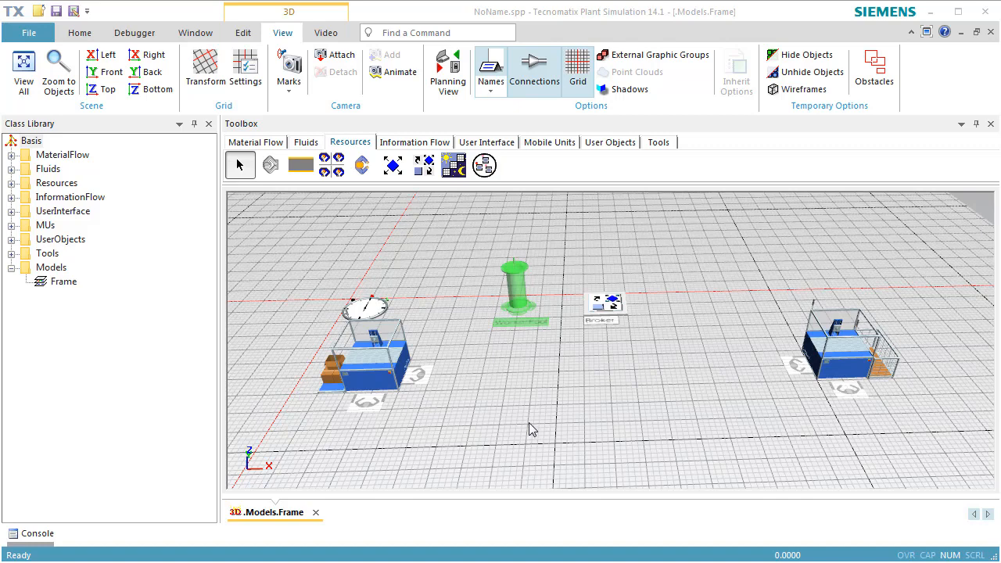
# Reset the simulation of the frame and start it.
pyautogui.rightClick(522, 395)
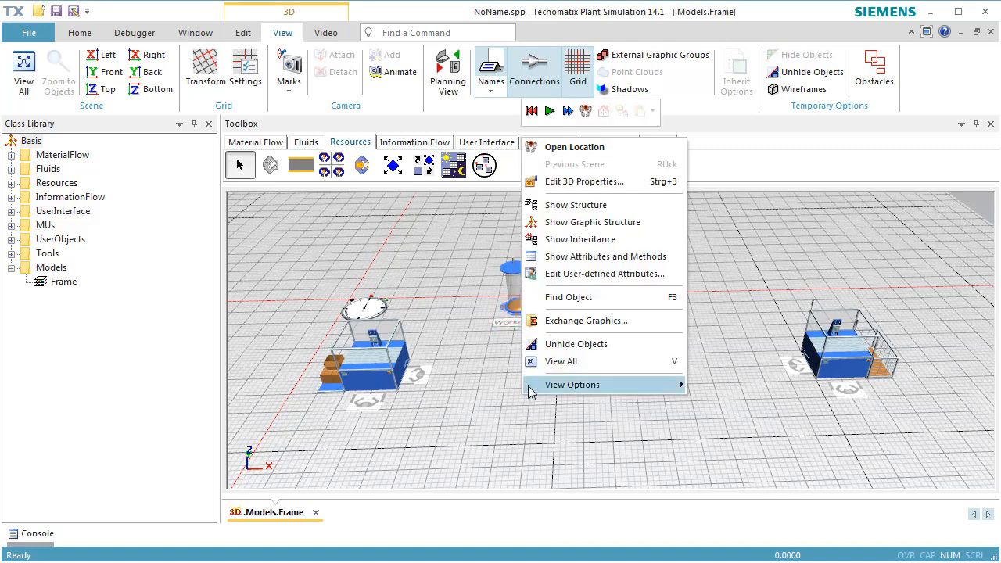
pyautogui.click(532, 115)
pyautogui.click(549, 112)
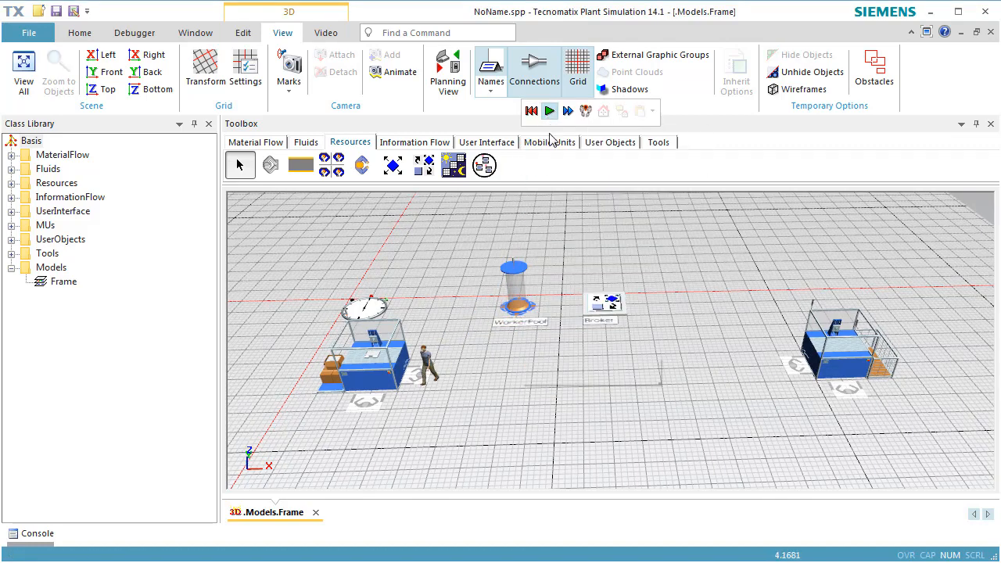